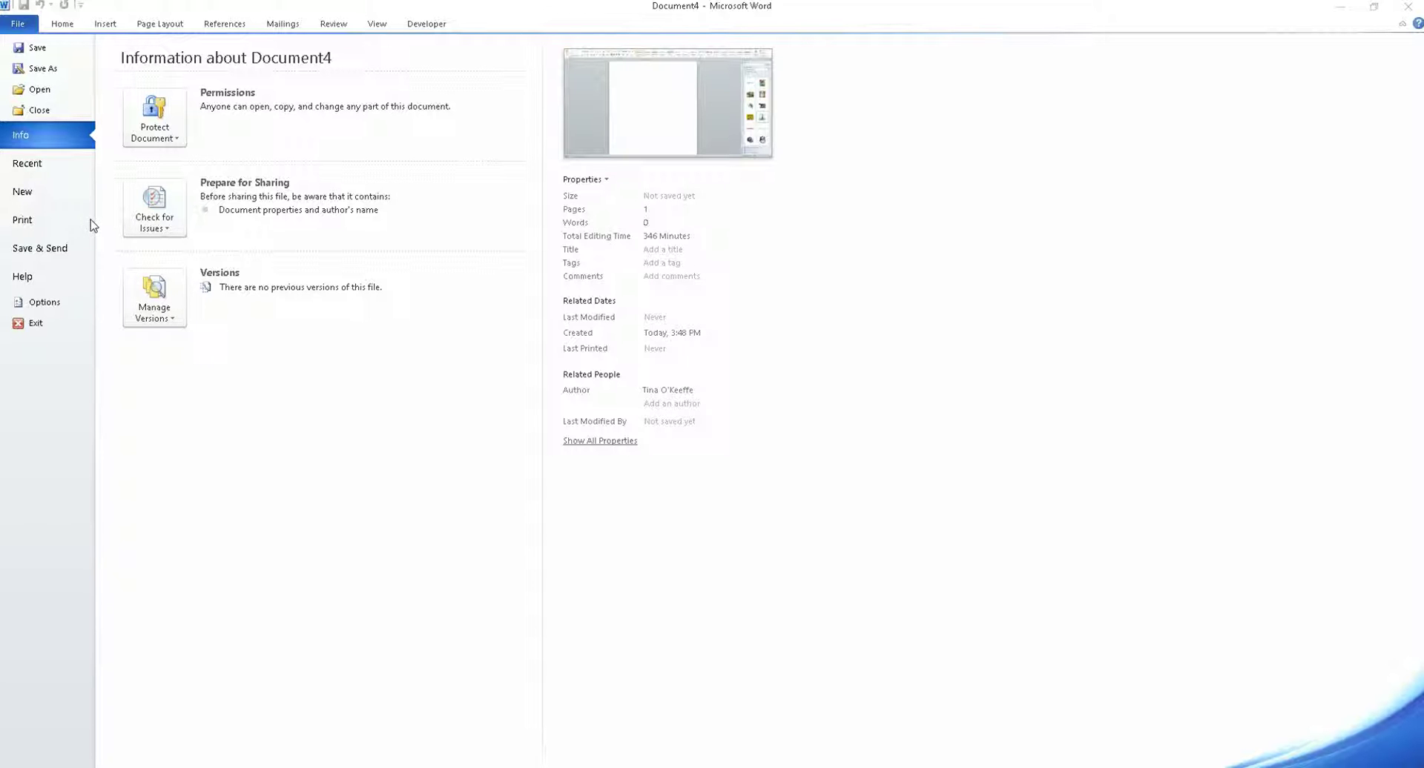
Go to the New page of the File backstage to pick a document type.
left_click(26, 195)
Create the blank document and insert the 'bear smiling' dog photo from file.
left_click(756, 384)
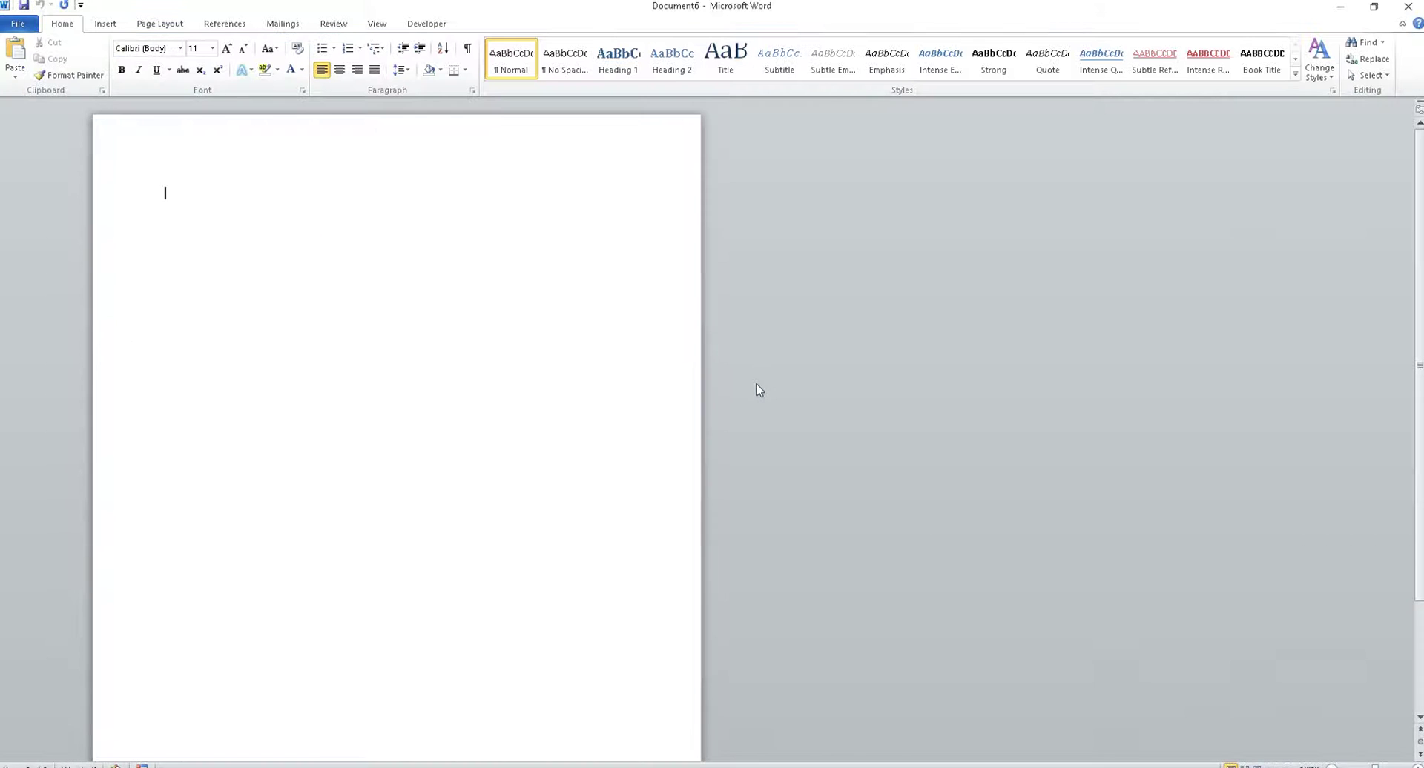
left_click(106, 27)
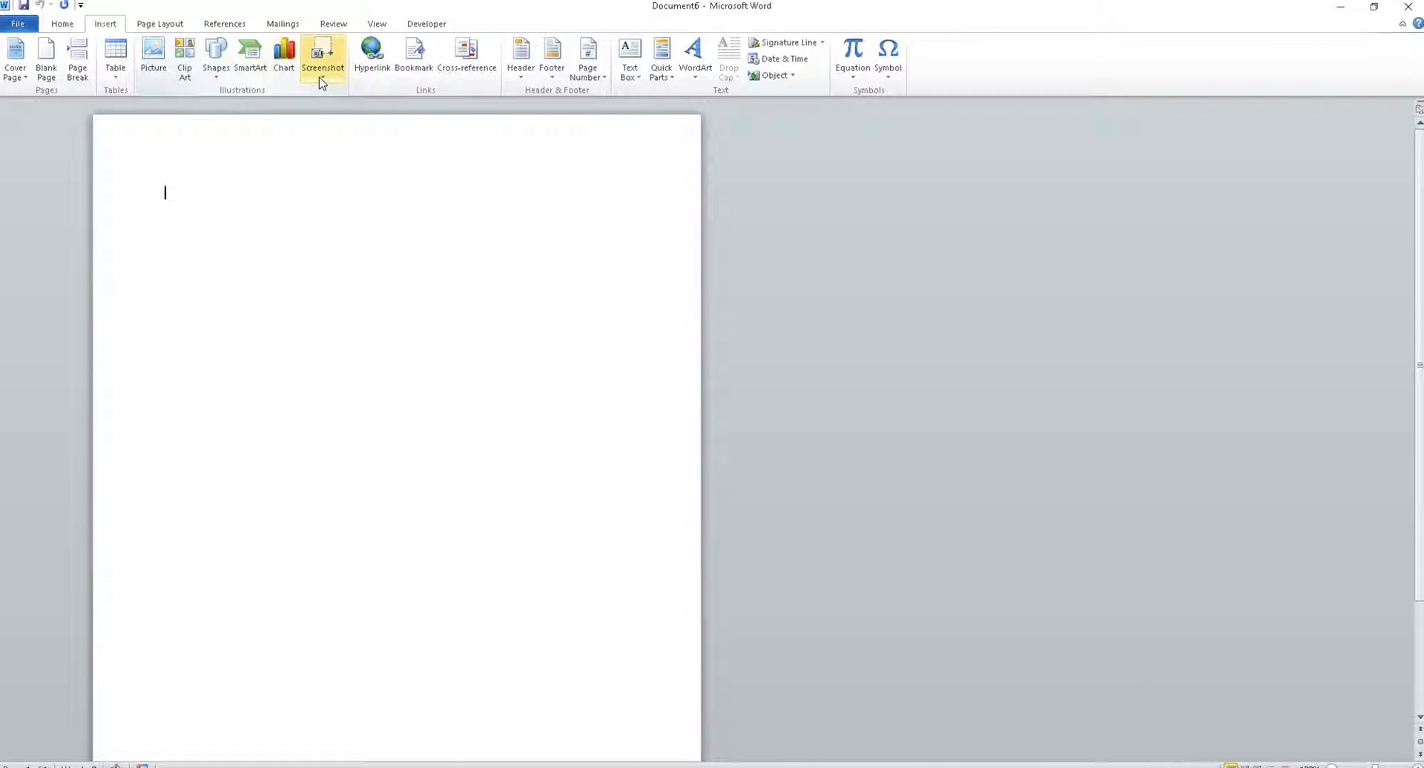
left_click(157, 74)
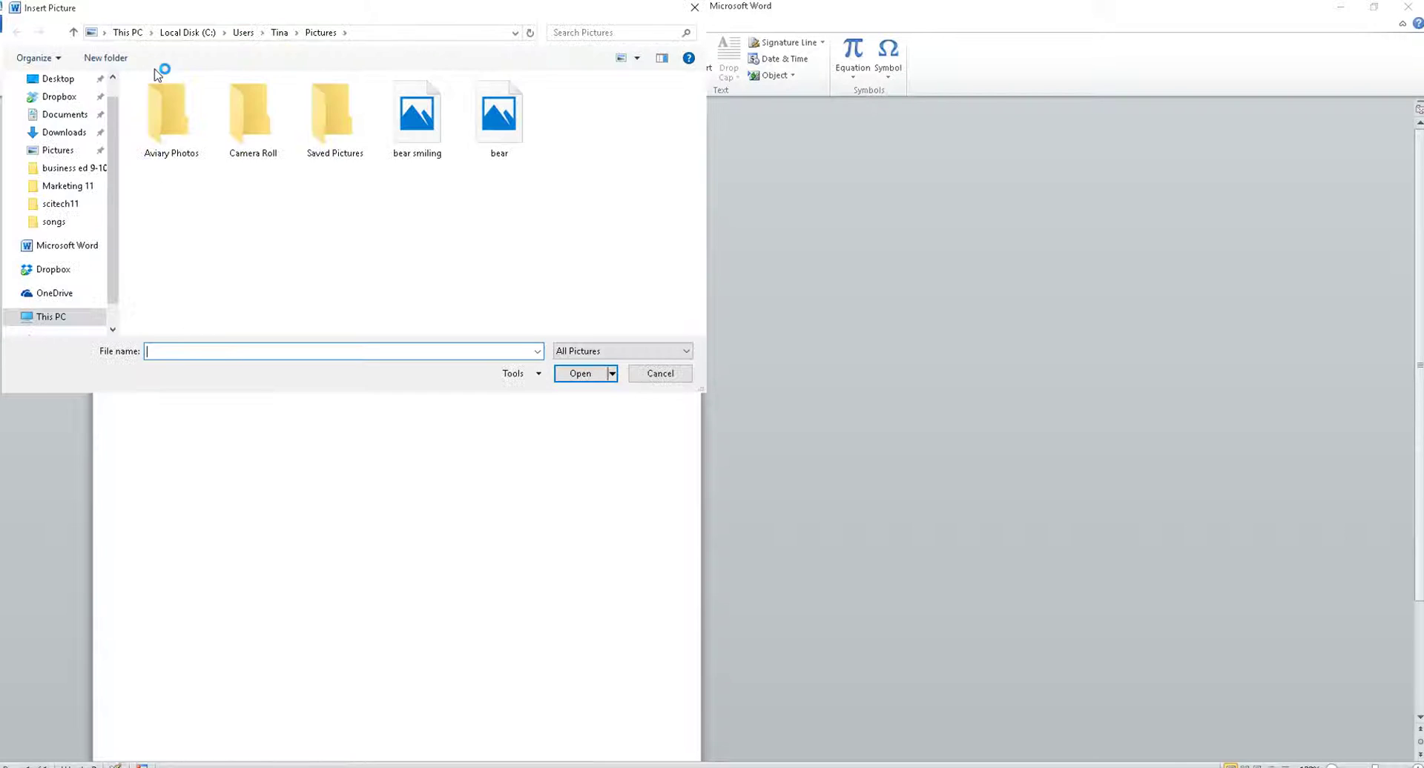
left_click(428, 153)
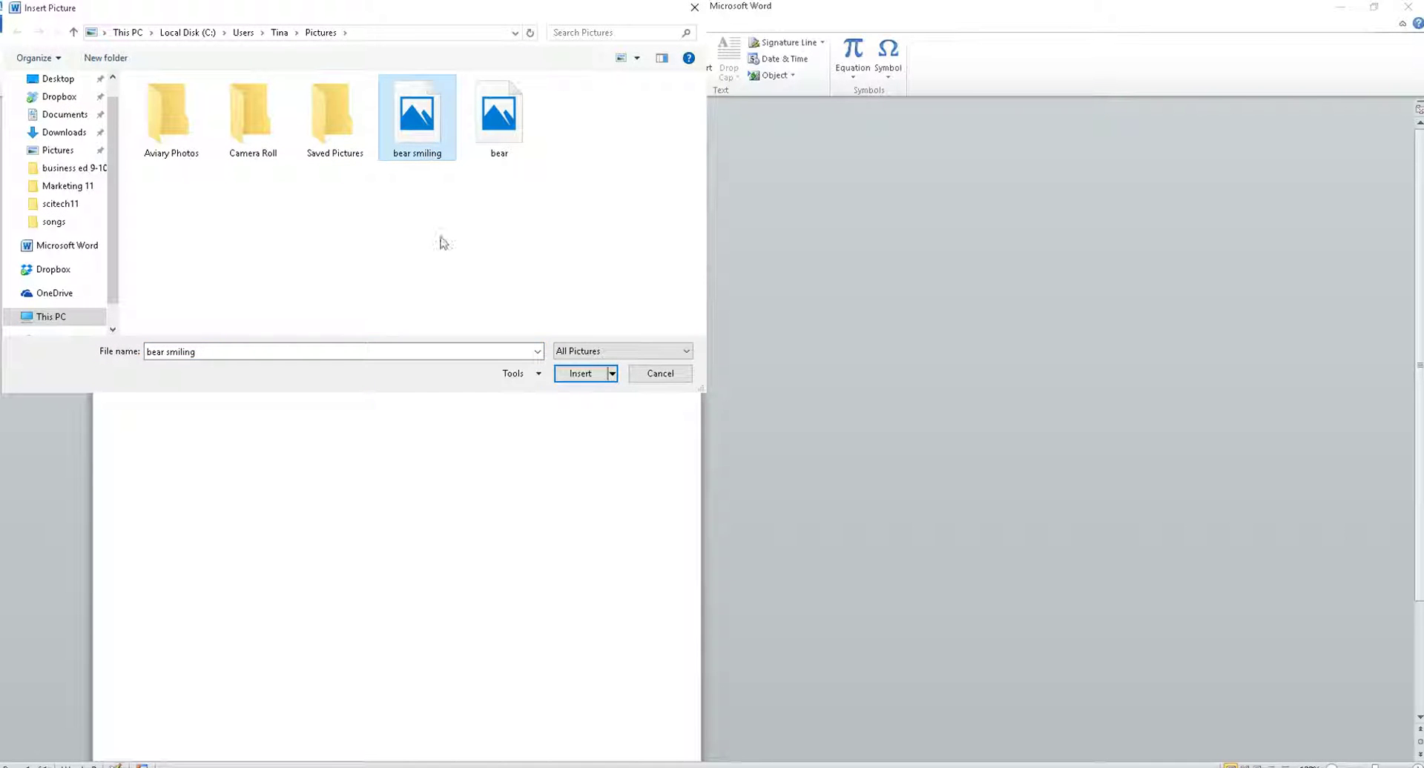
left_click(587, 379)
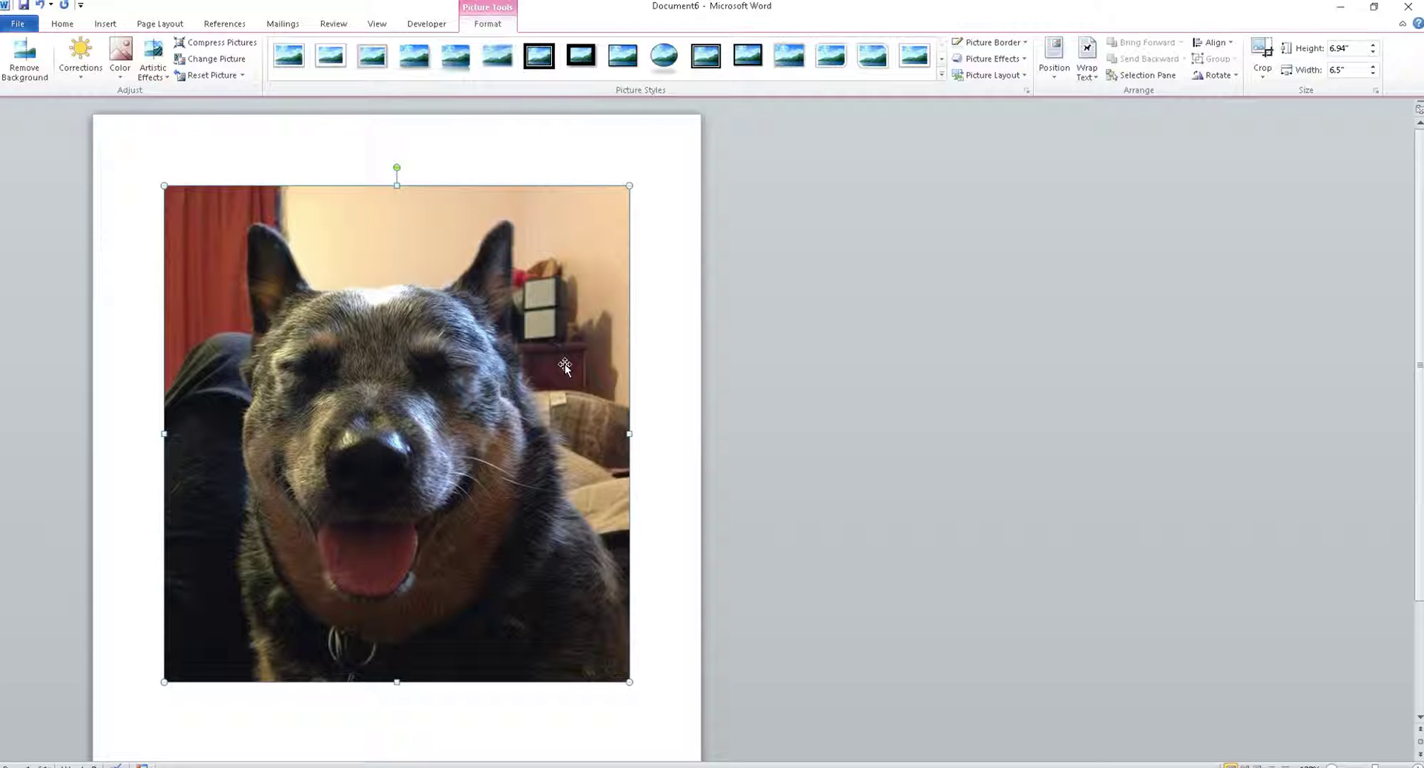
Shrink the dog photo by its corner handle to a roughly 1.56 × 1.67 inch thumbnail.
left_click(630, 684)
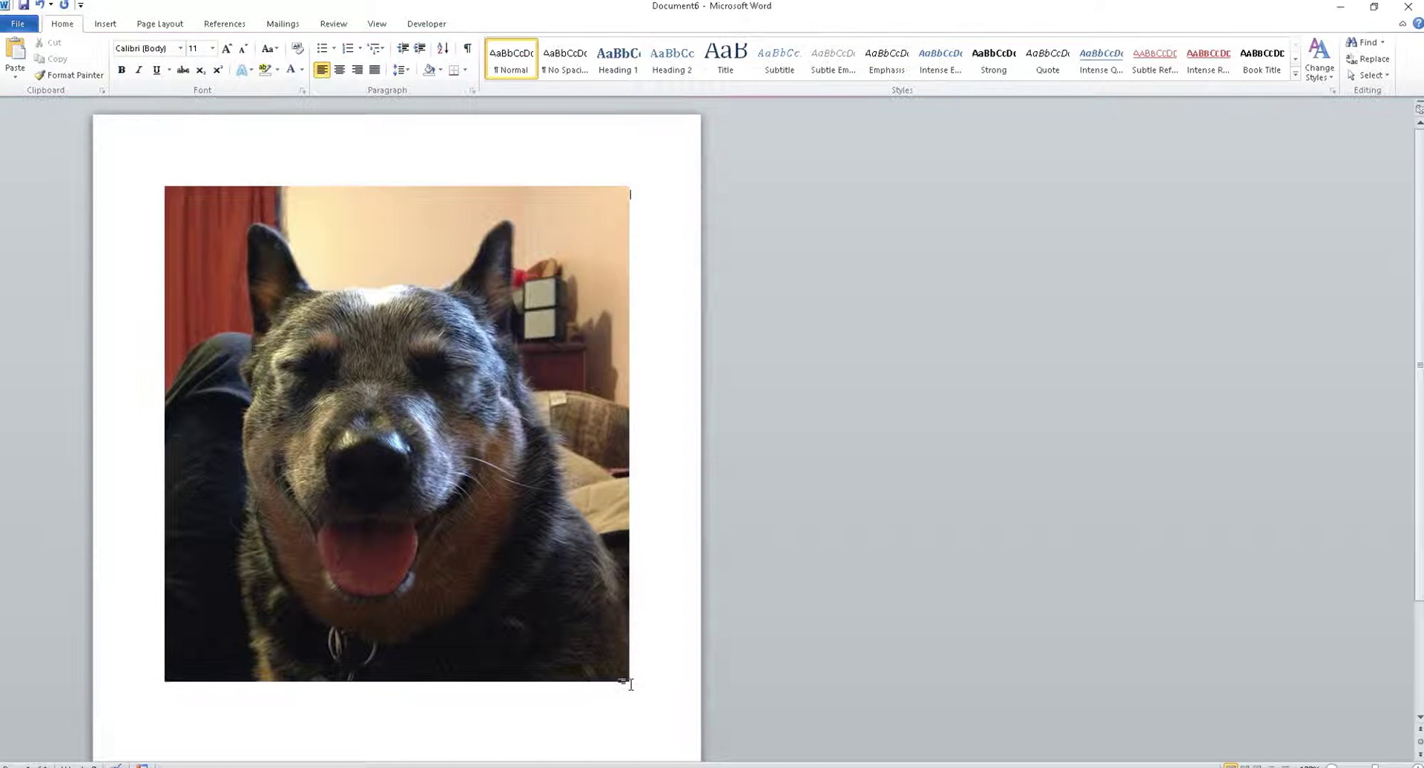
left_click(630, 684)
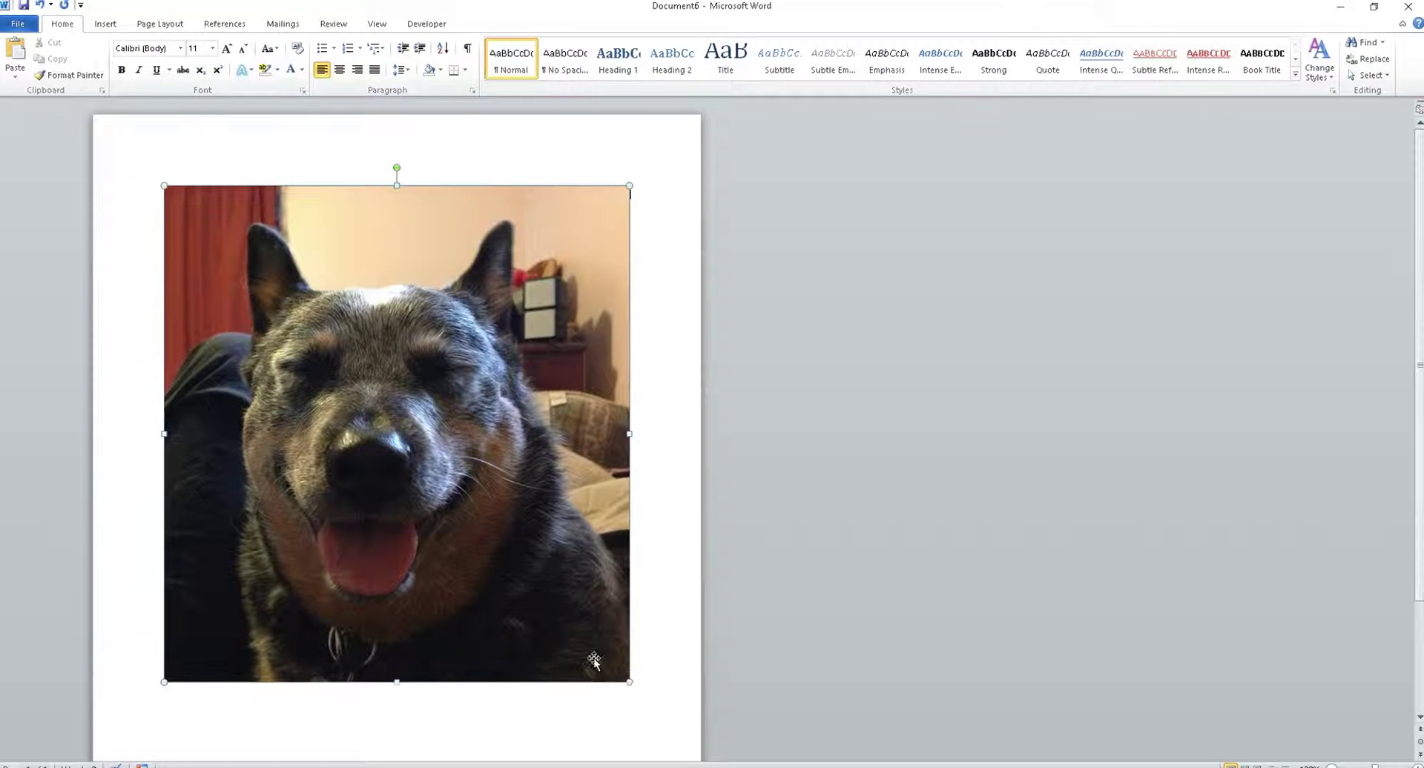
left_click_drag(630, 682, 356, 389)
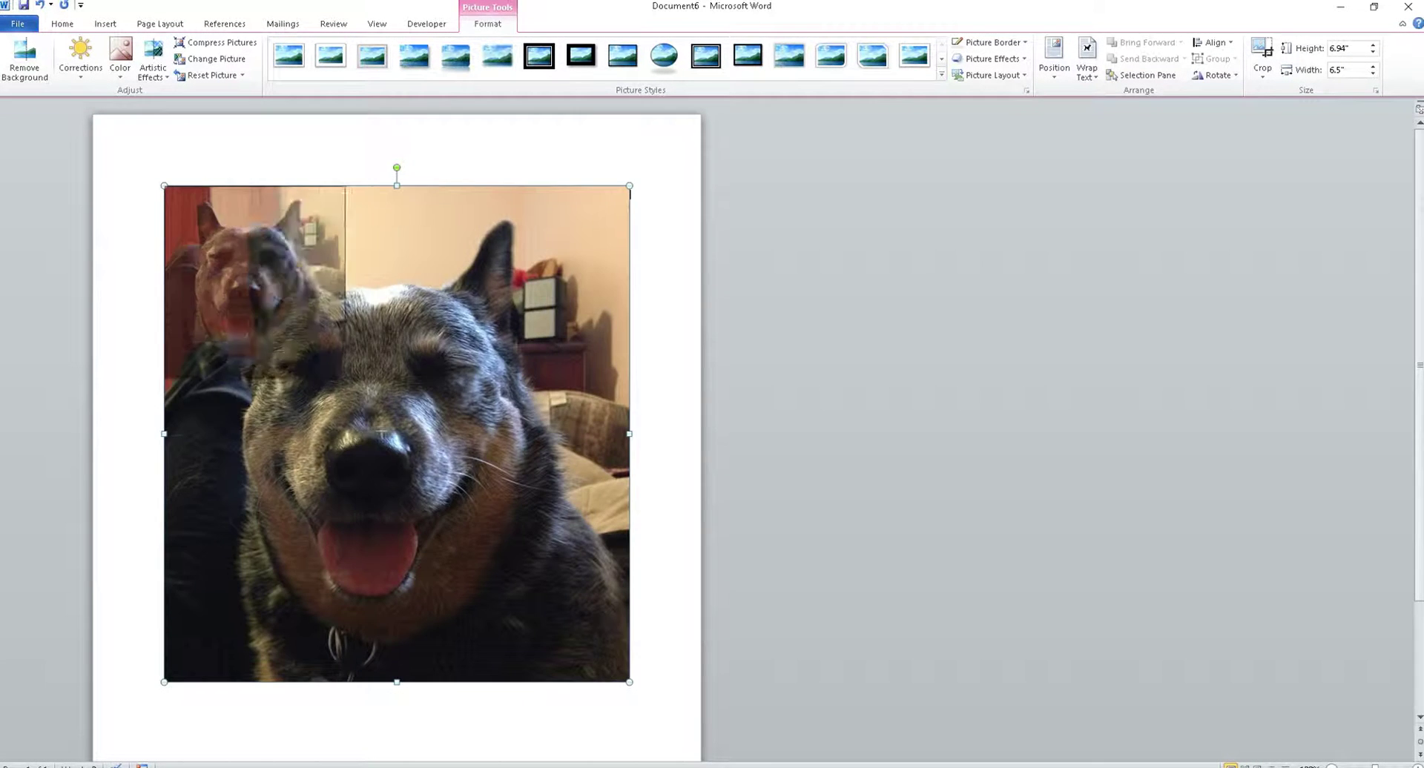
left_click_drag(356, 390, 523, 569)
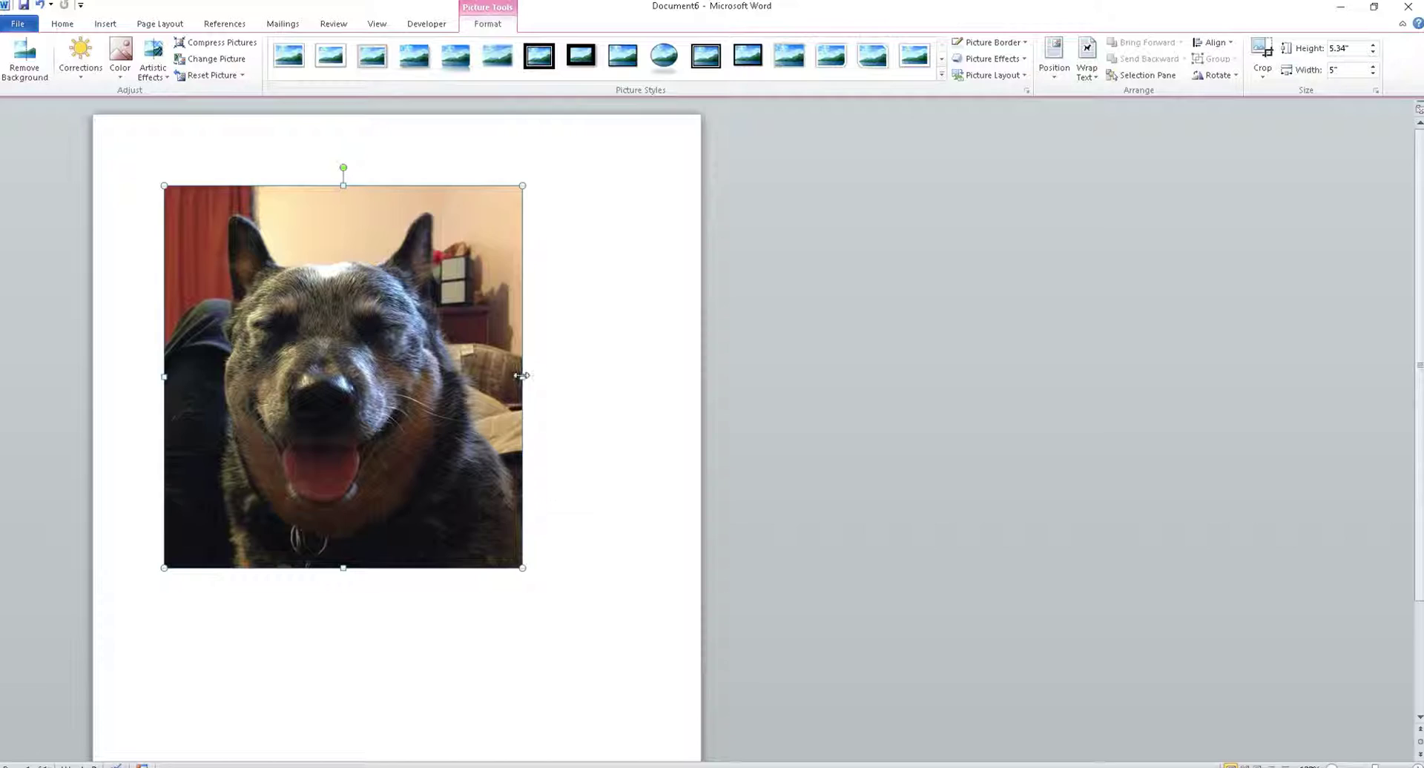
left_click_drag(523, 377, 465, 380)
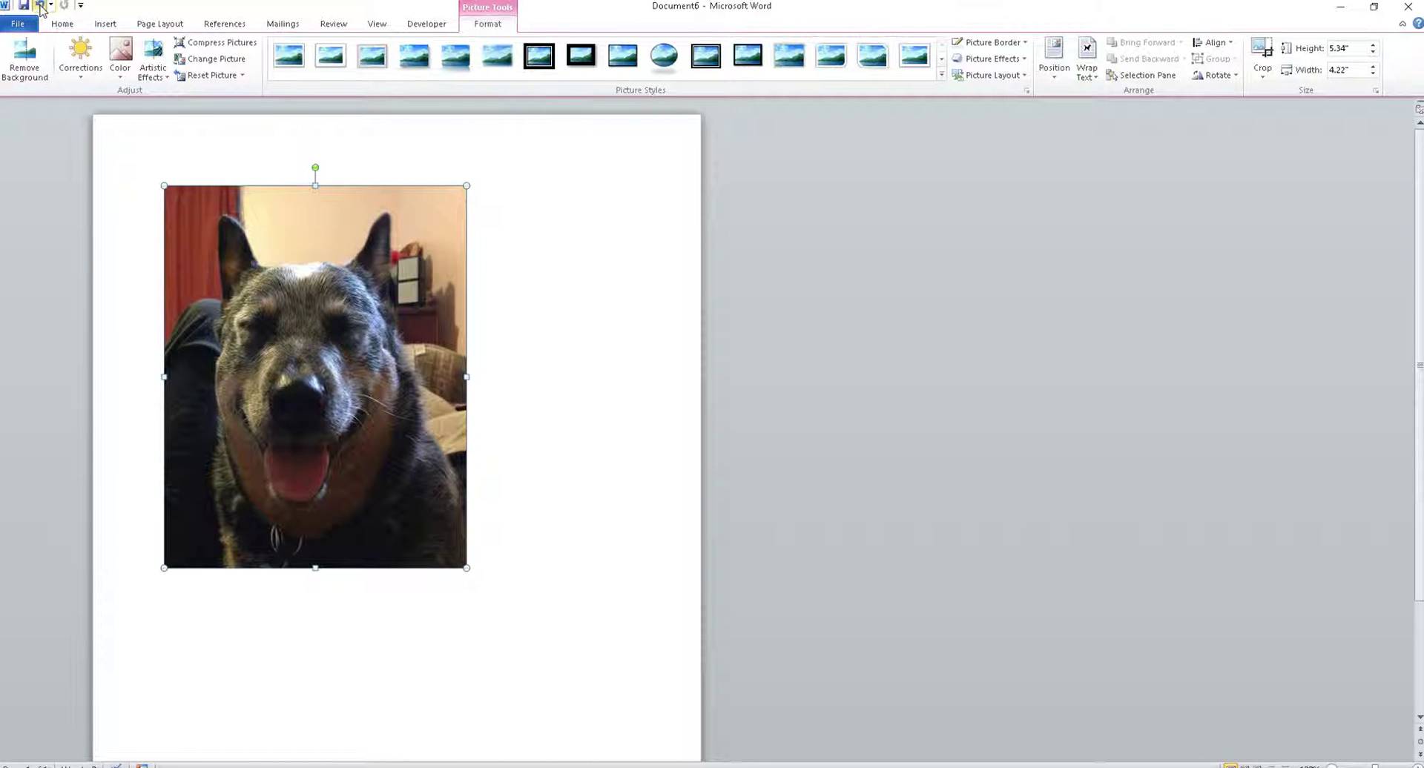
left_click(40, 5)
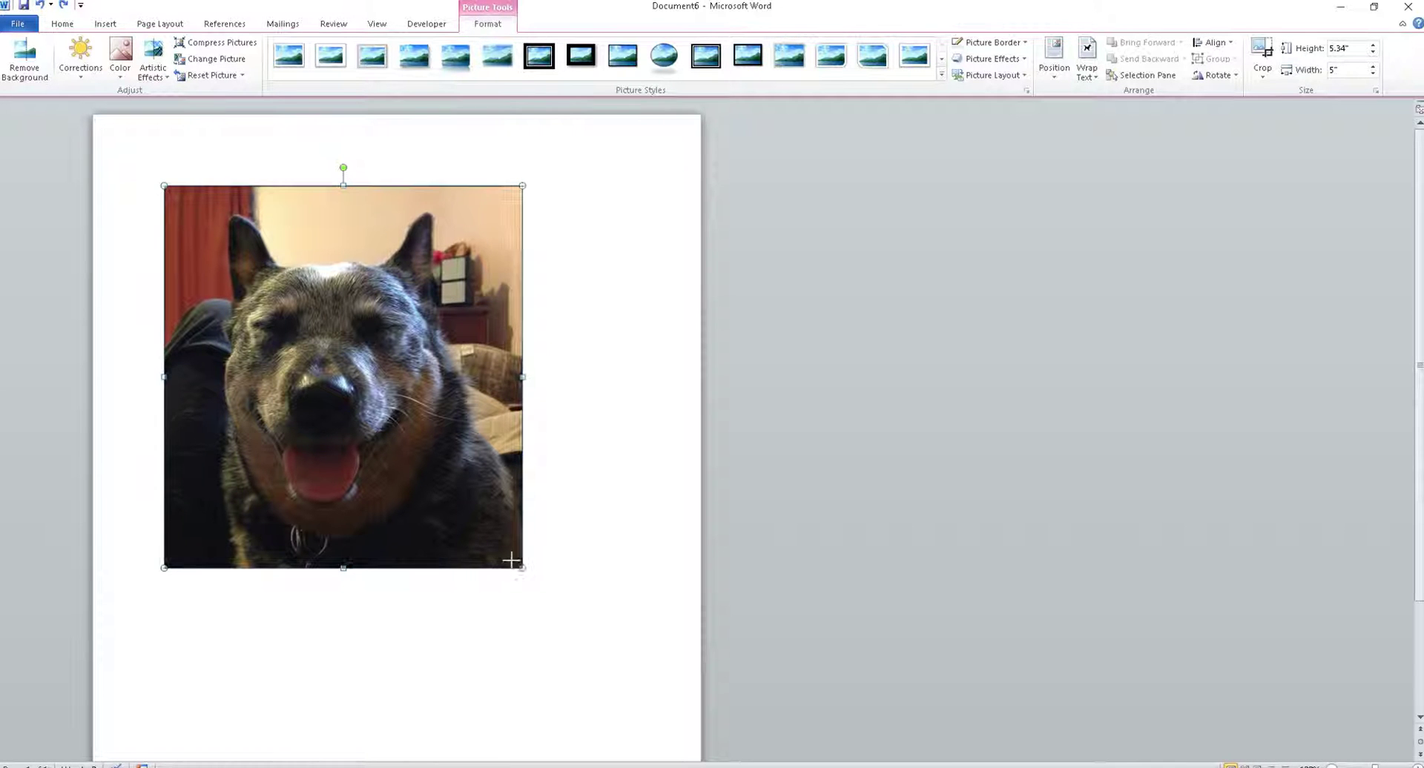
left_click_drag(521, 569, 280, 245)
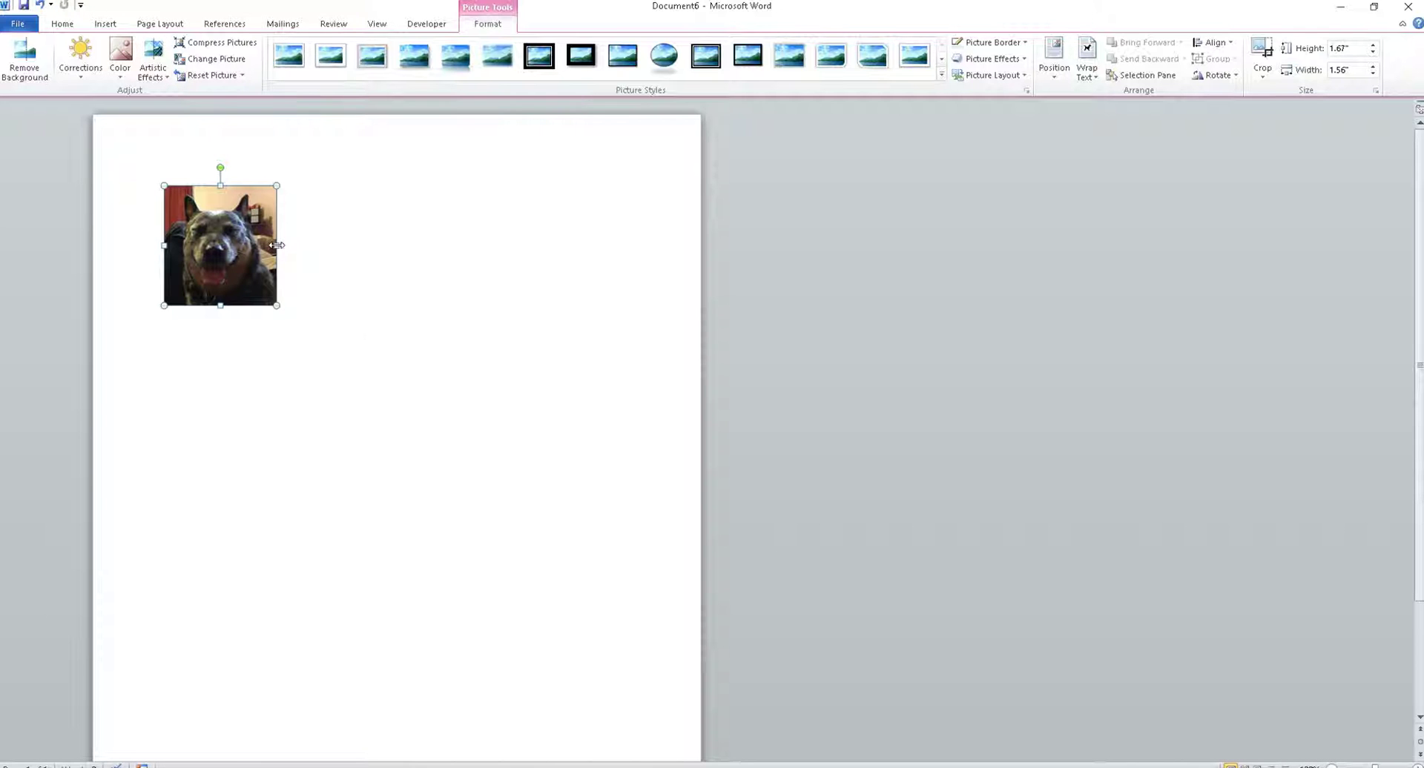
left_click(343, 343)
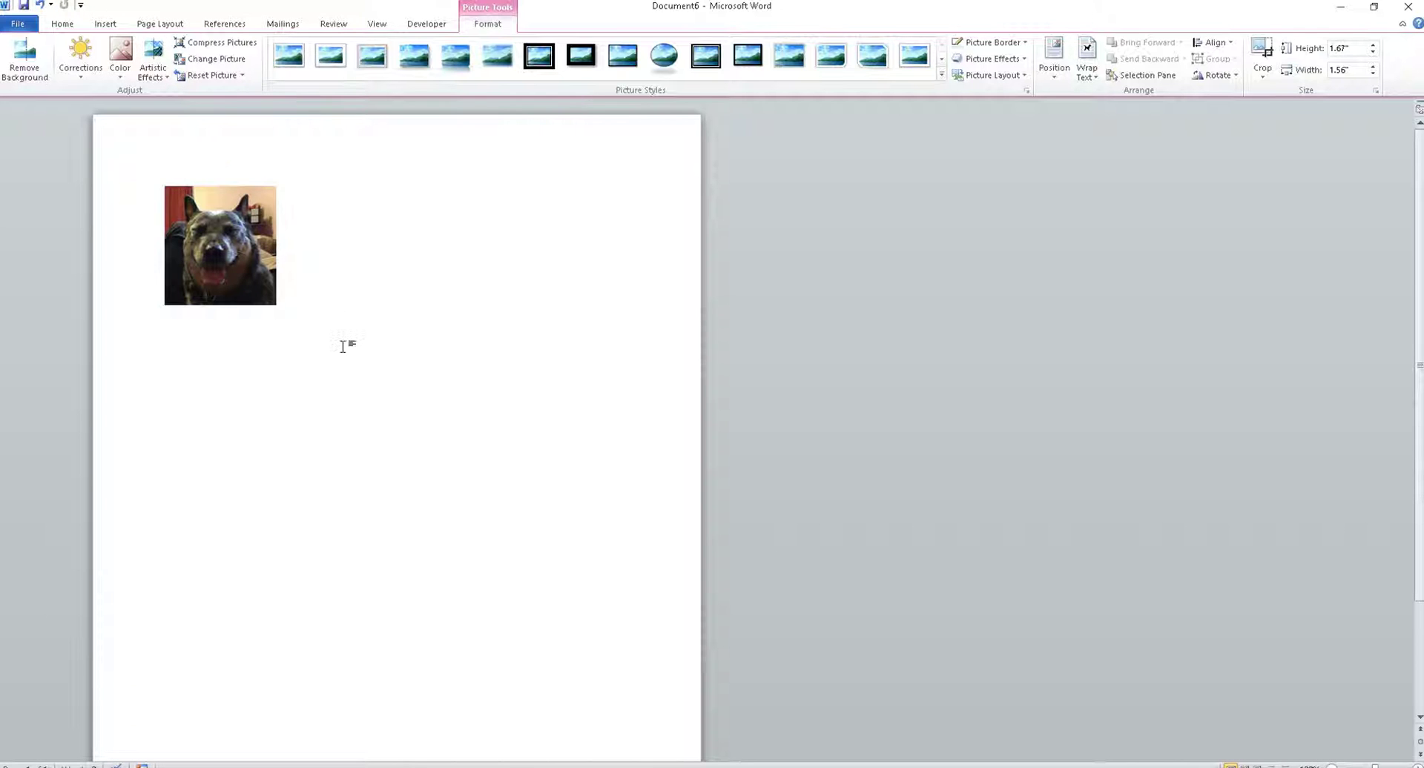
left_click(241, 270)
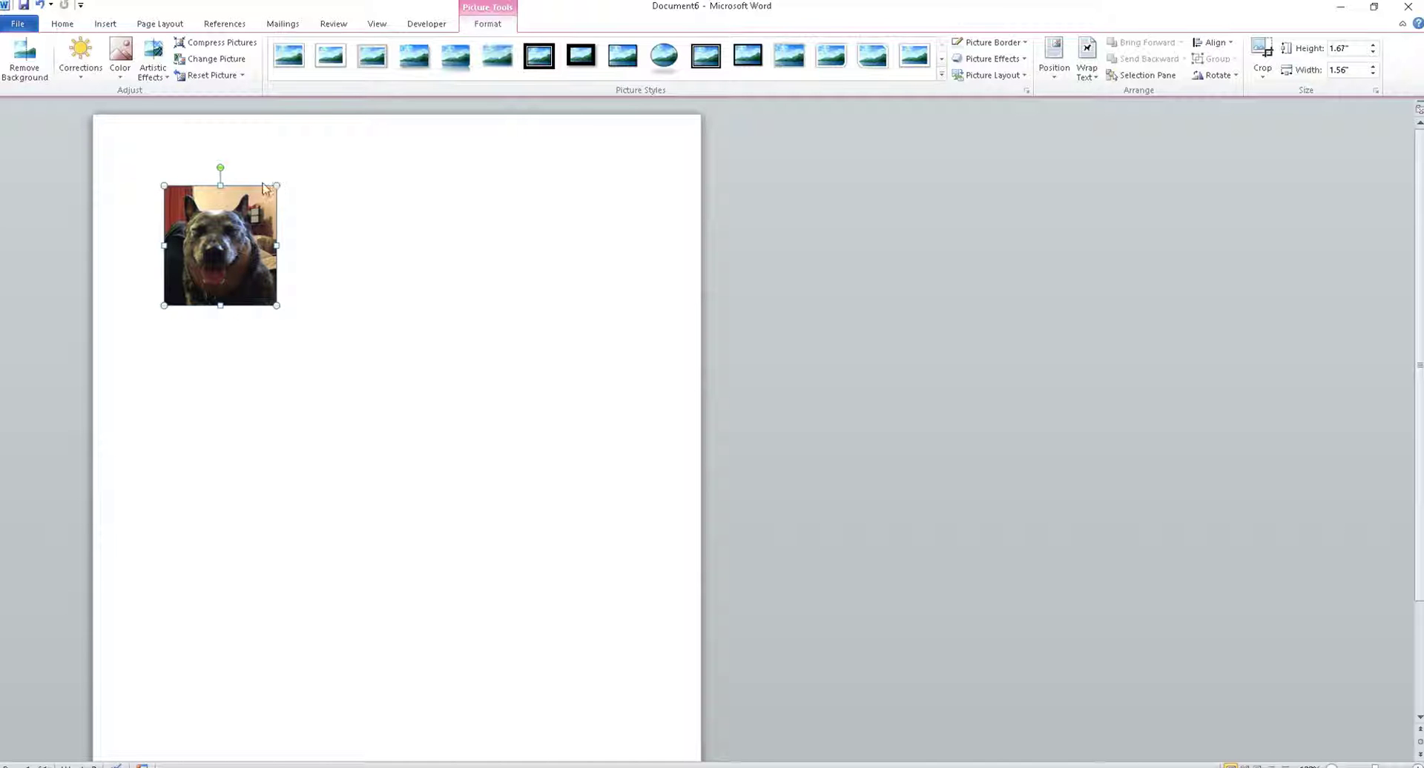
left_click_drag(220, 168, 269, 215)
left_click_drag(270, 214, 217, 180)
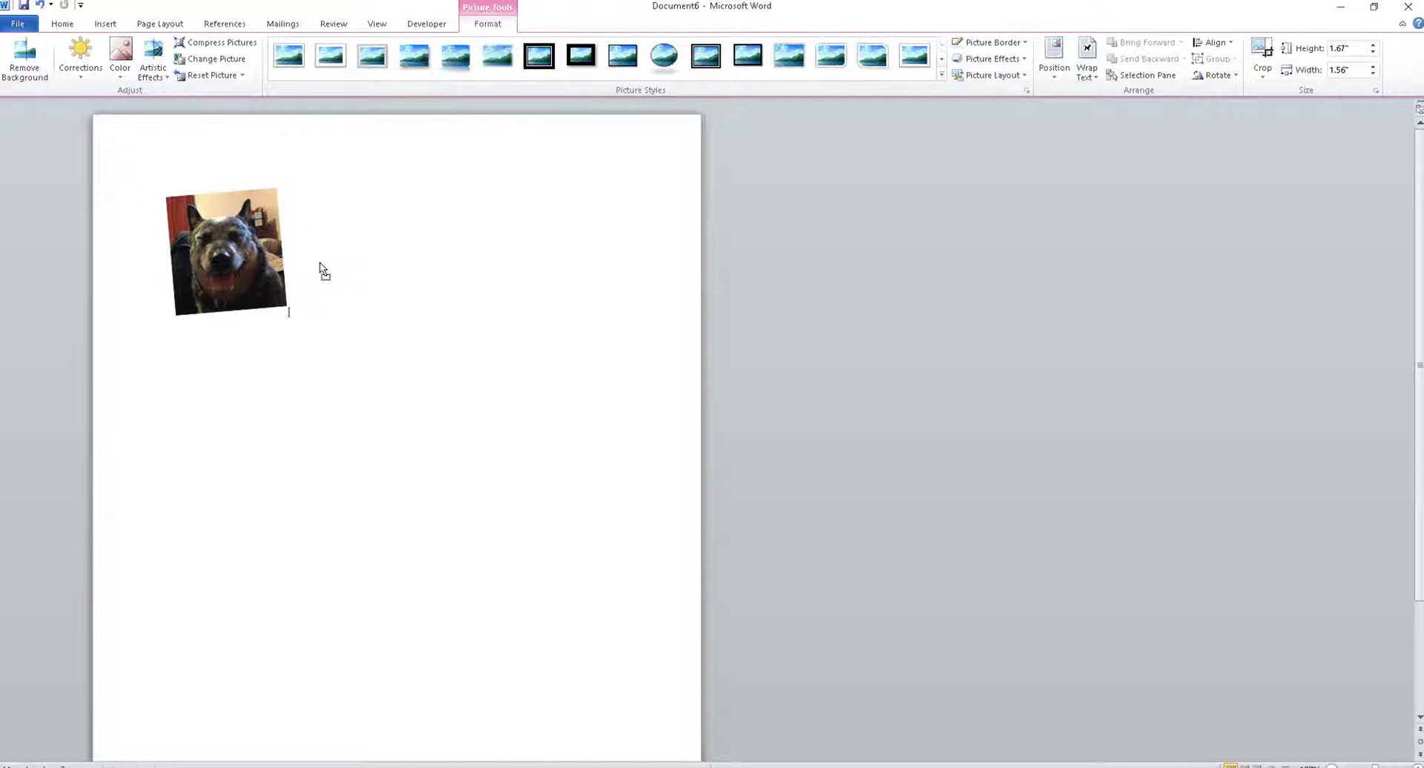
right_click(241, 251)
mouse_move(285, 473)
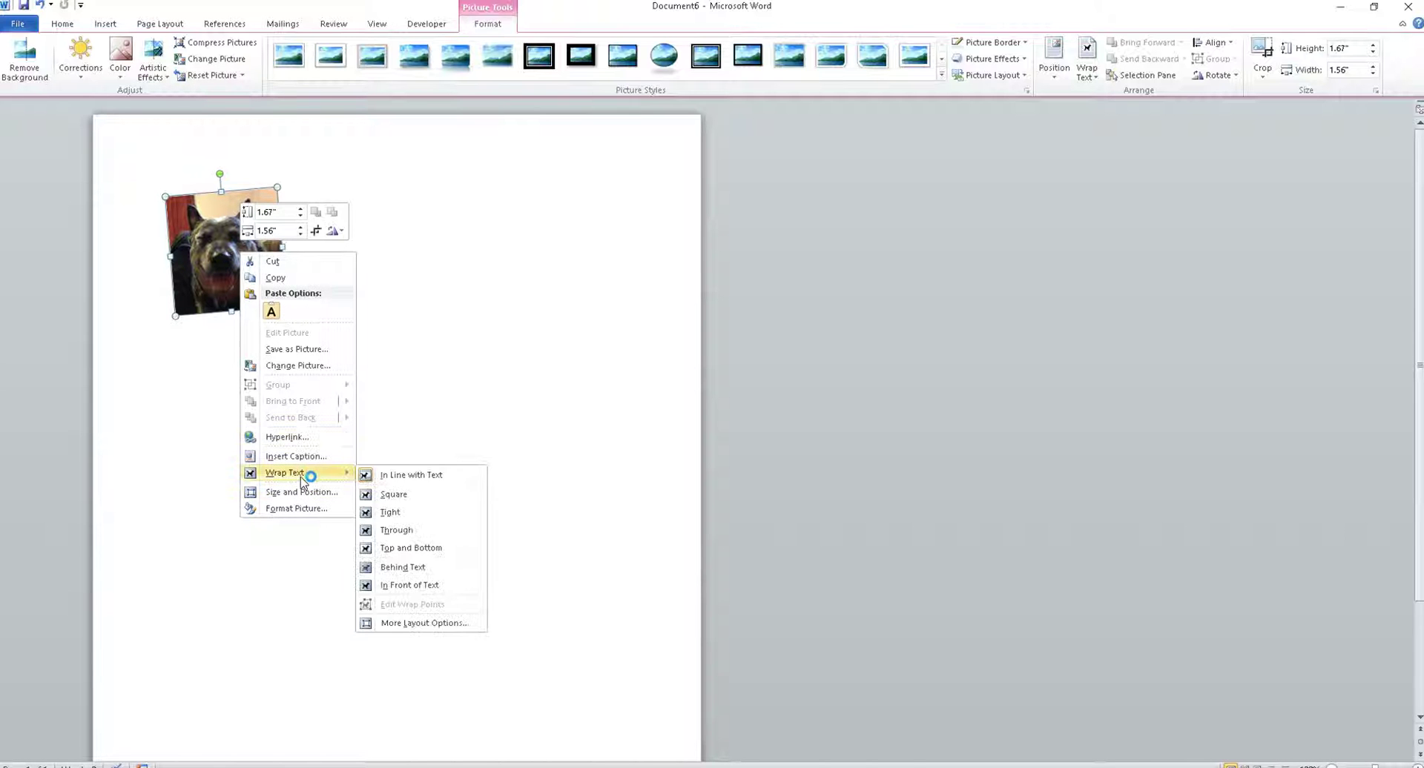
left_click(411, 477)
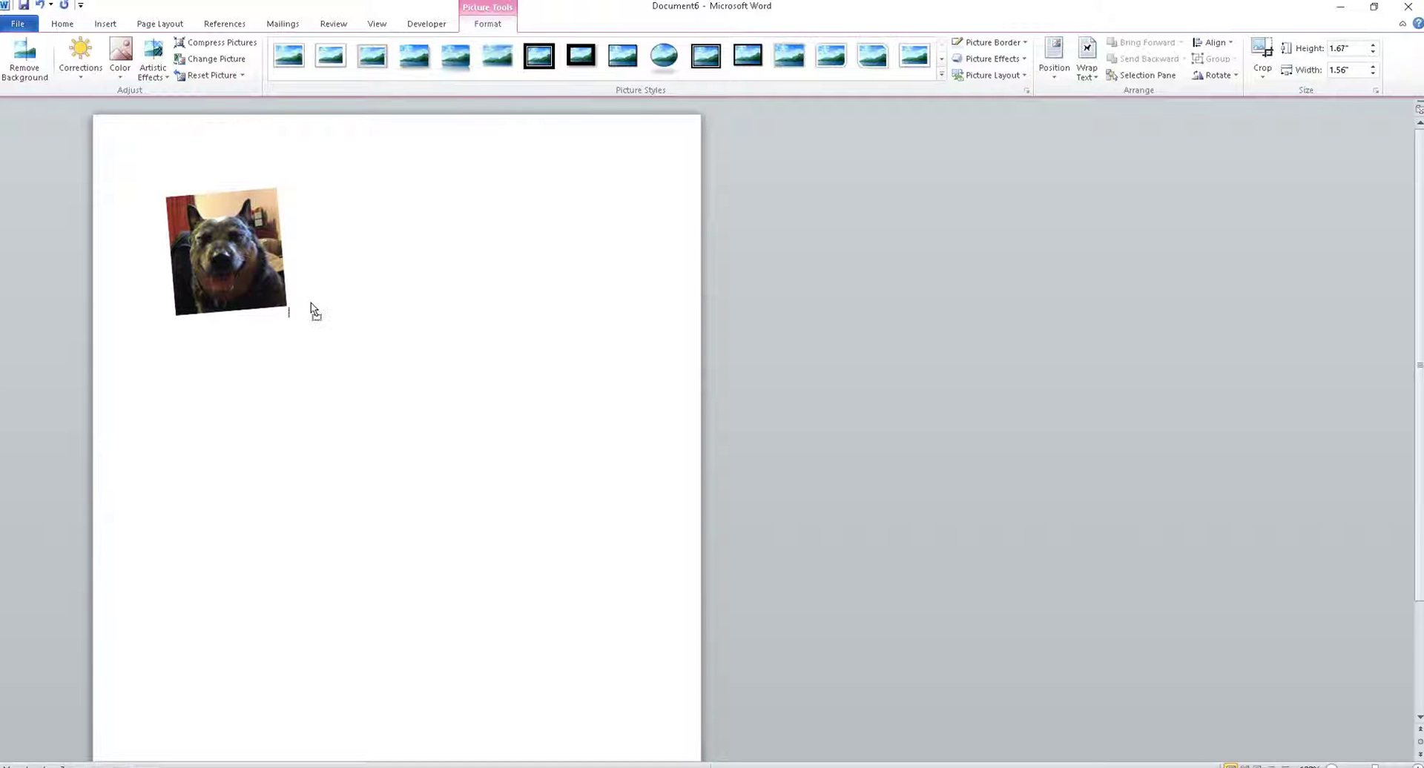
right_click(248, 267)
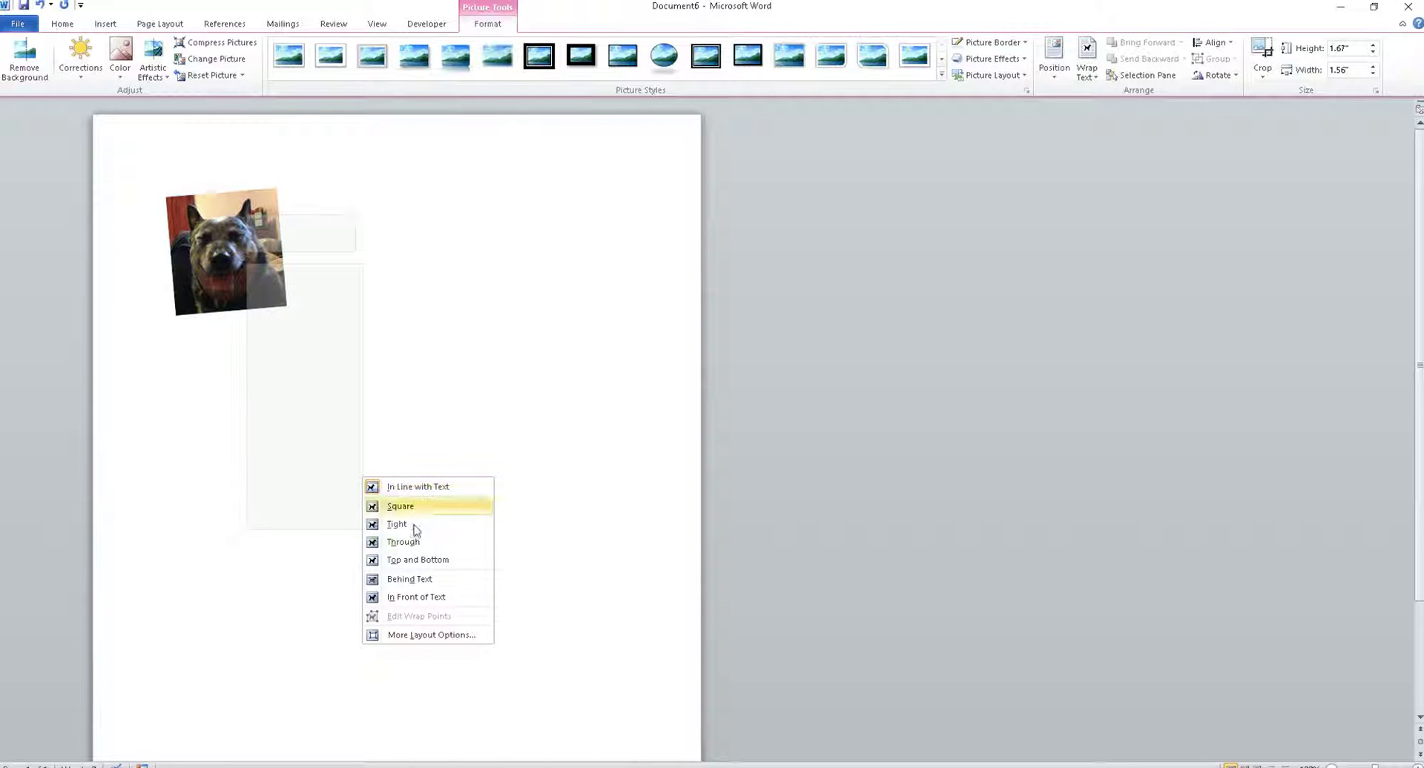
left_click(414, 586)
mouse_move(230, 274)
left_mouse_down()
mouse_move(400, 341)
mouse_move(241, 279)
left_mouse_up()
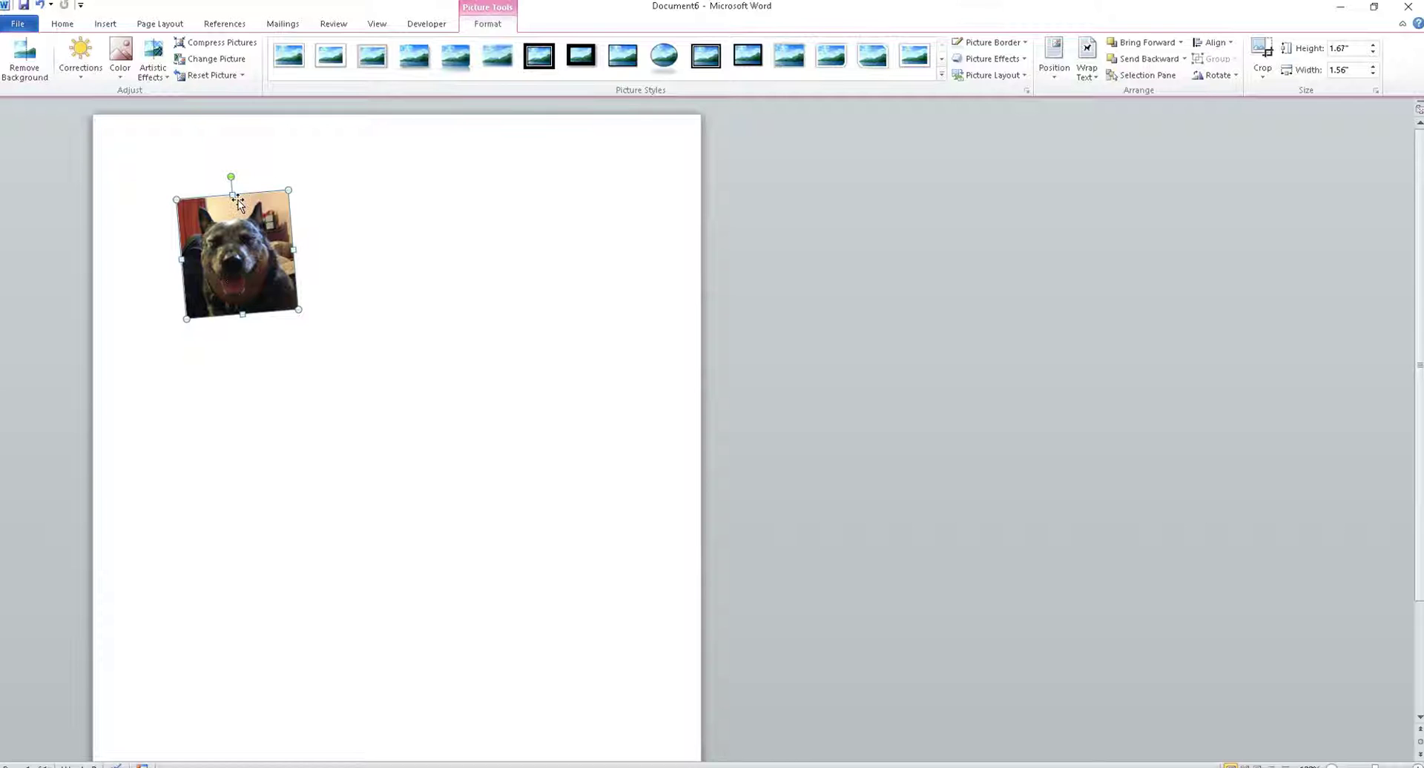
left_click(41, 6)
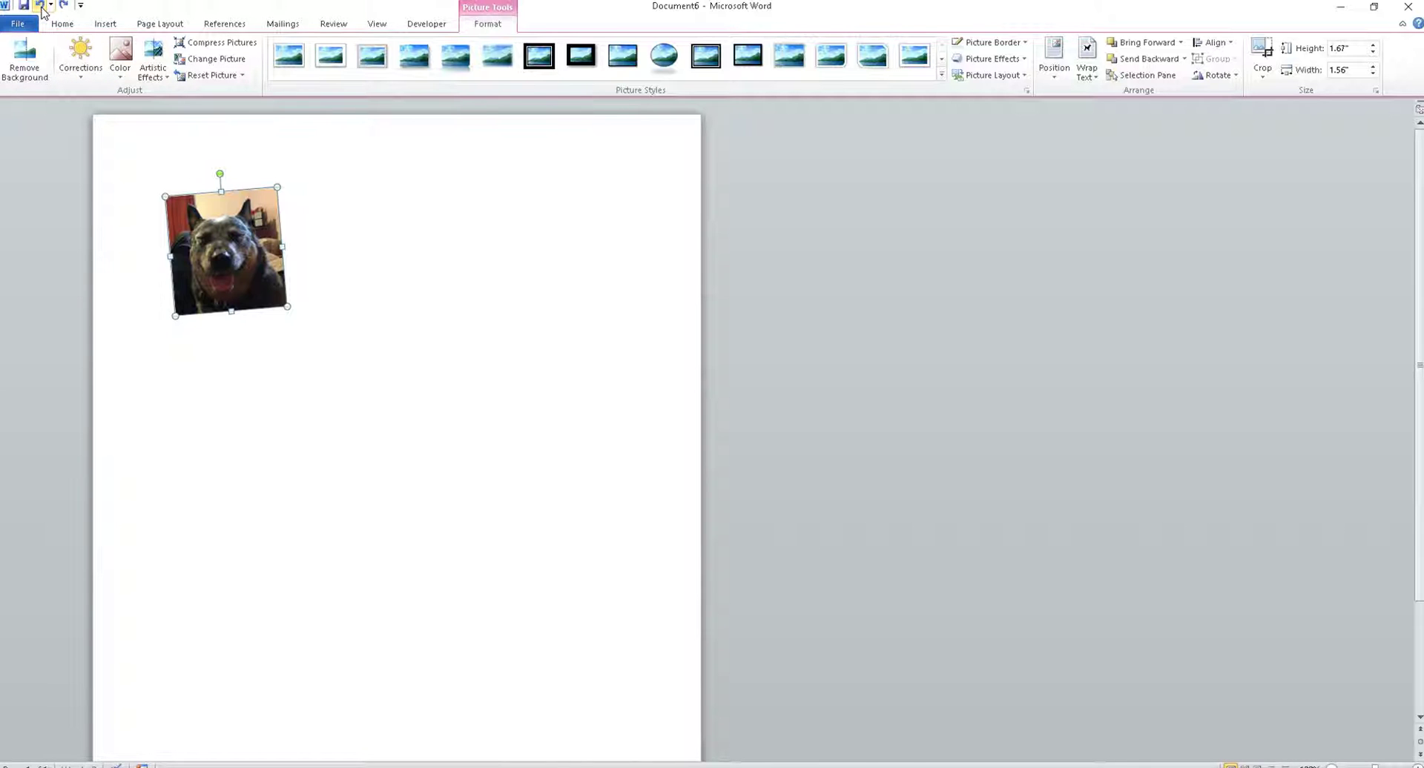
left_click(41, 6)
left_click(40, 6)
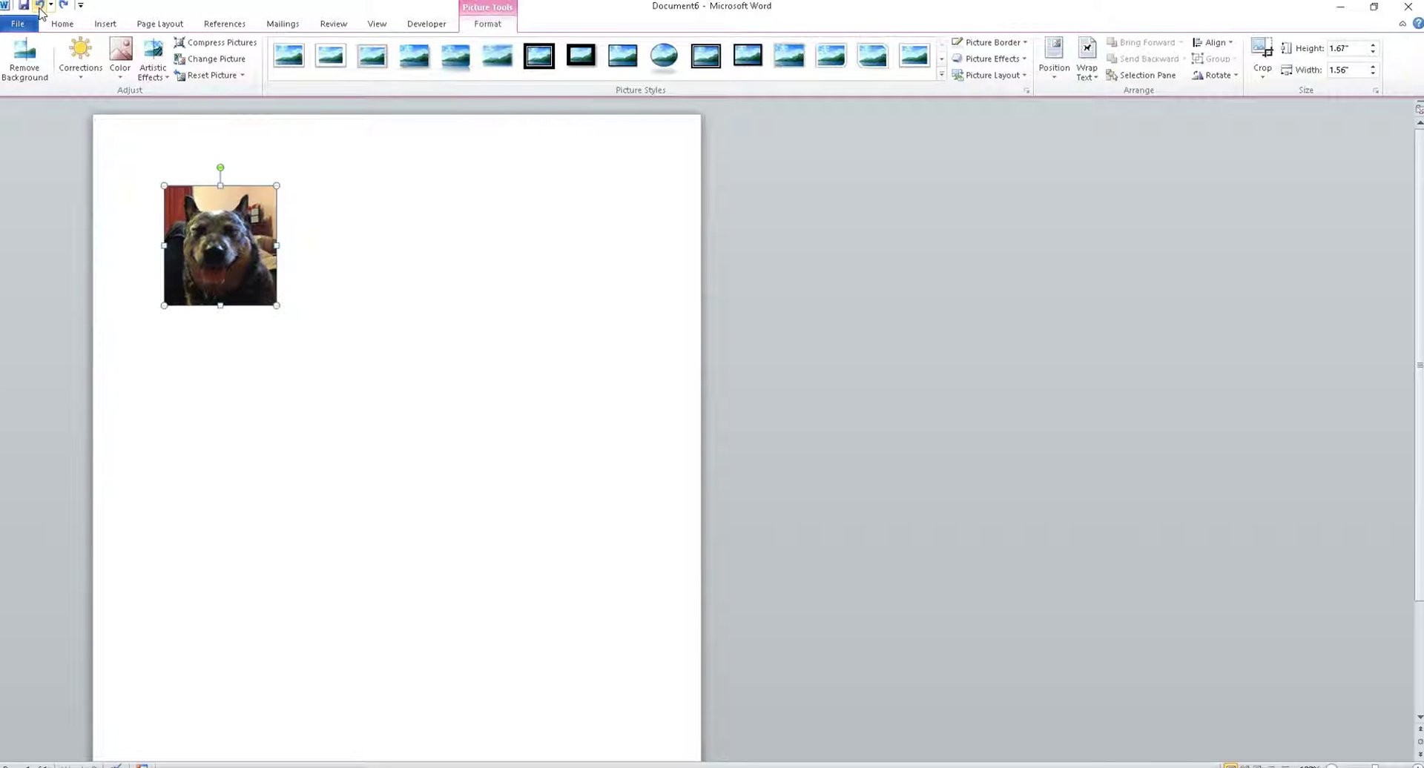
Make the dog photo black and white and give it a white frame style.
left_click(346, 303)
left_click(246, 271)
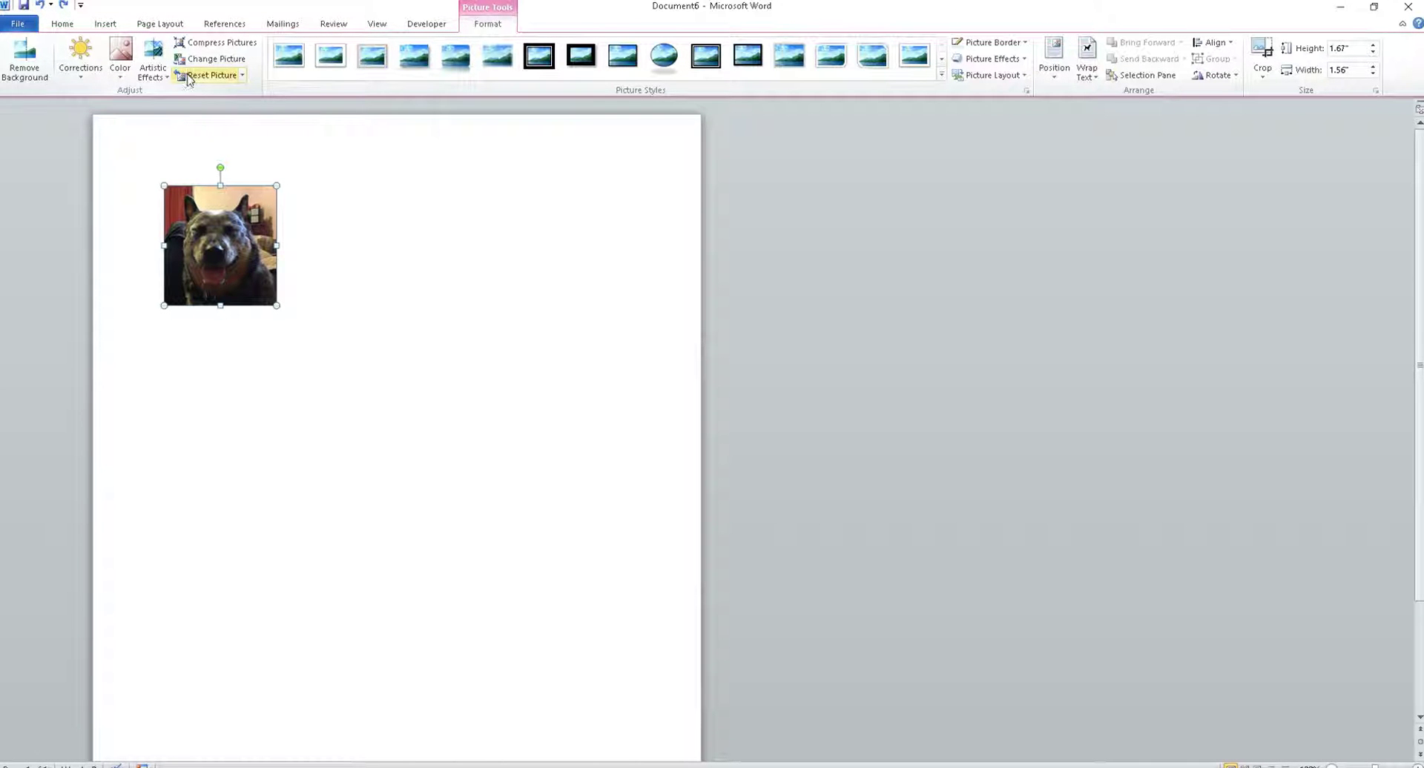
left_click(120, 63)
left_click(146, 129)
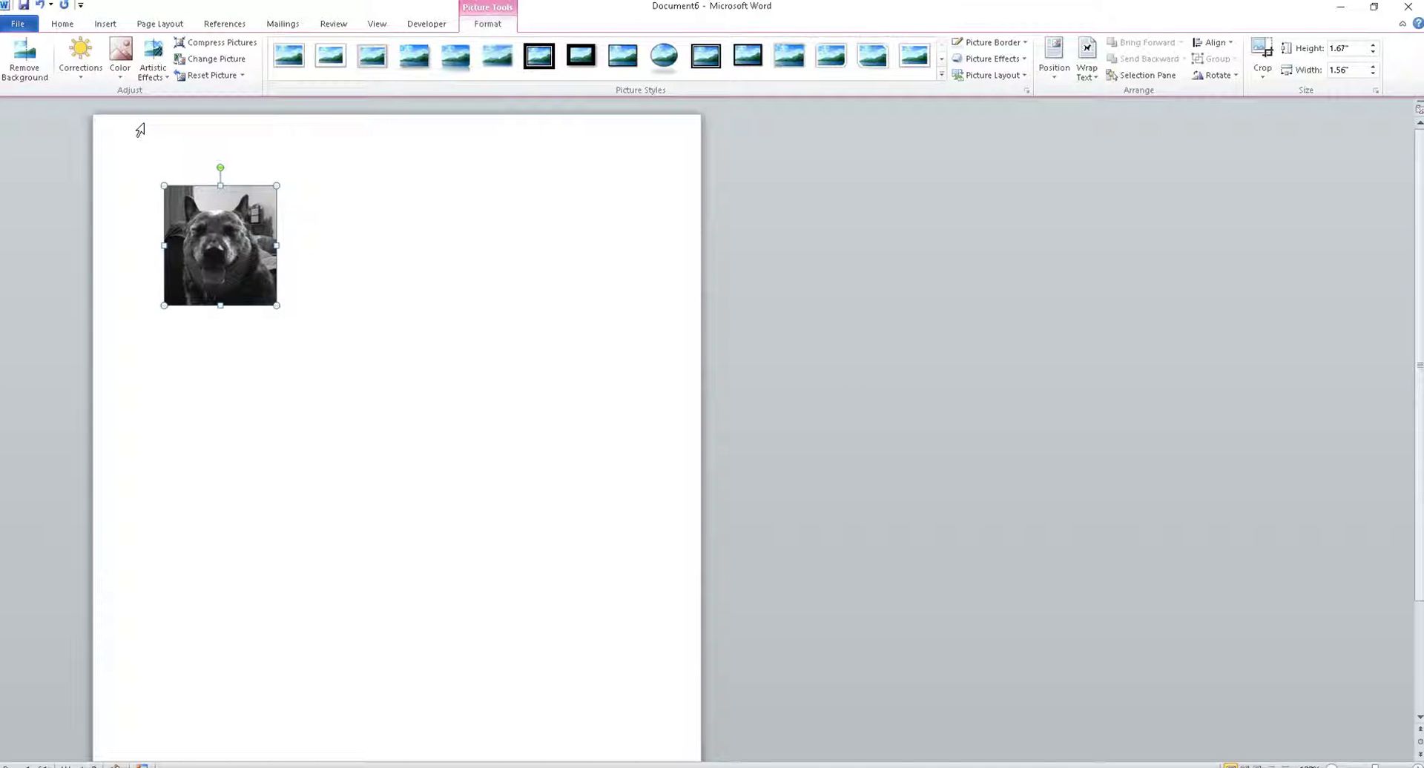
left_click(290, 64)
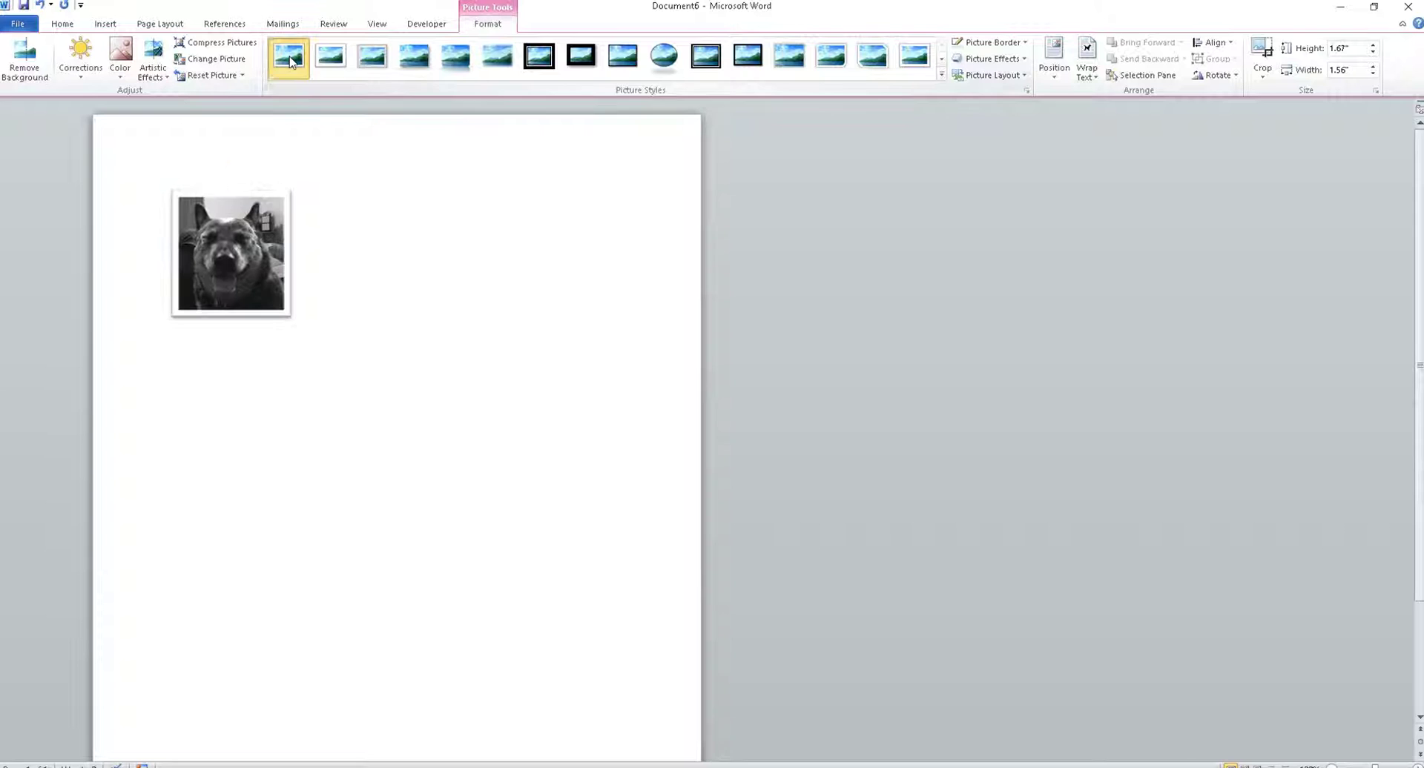
Apply a perspective shadow falling to the photo's lower right.
left_click(376, 292)
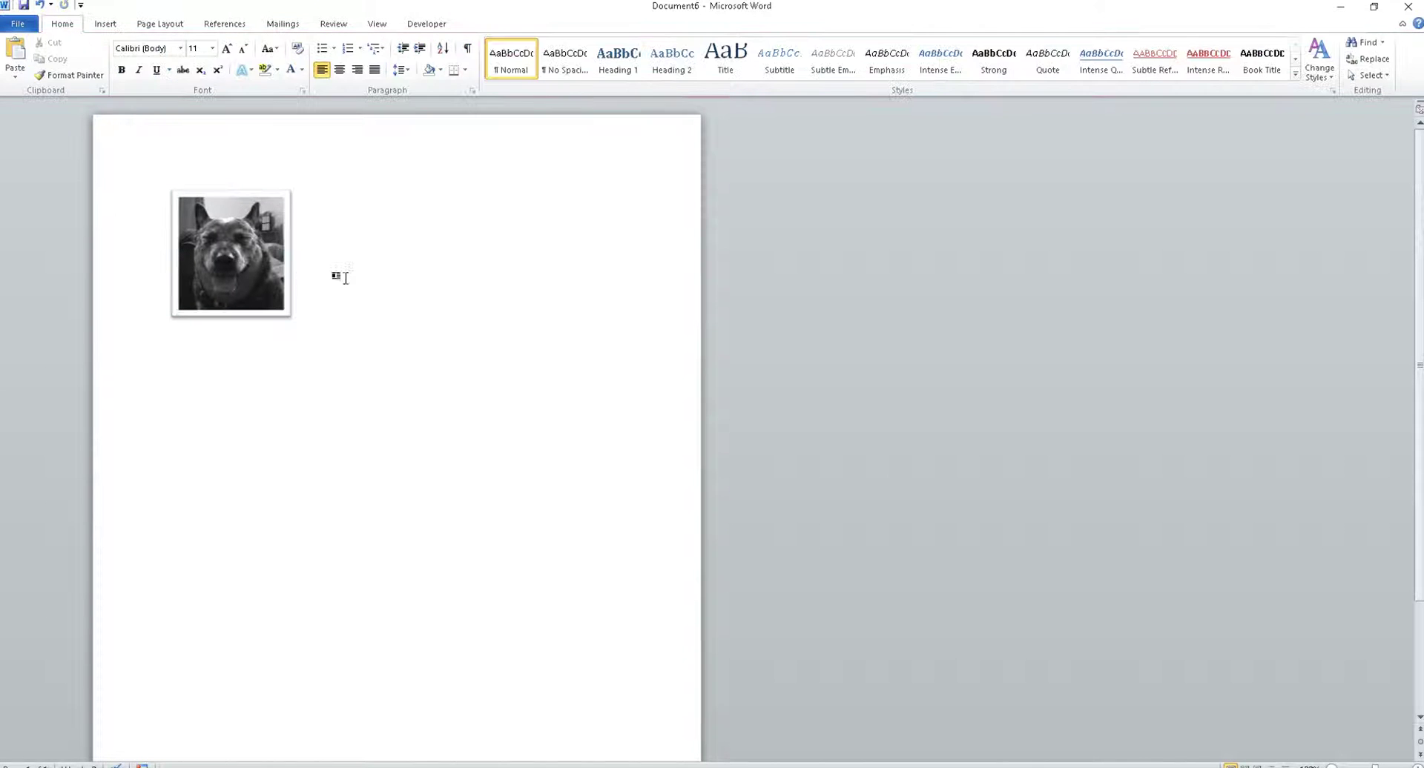
left_click(270, 280)
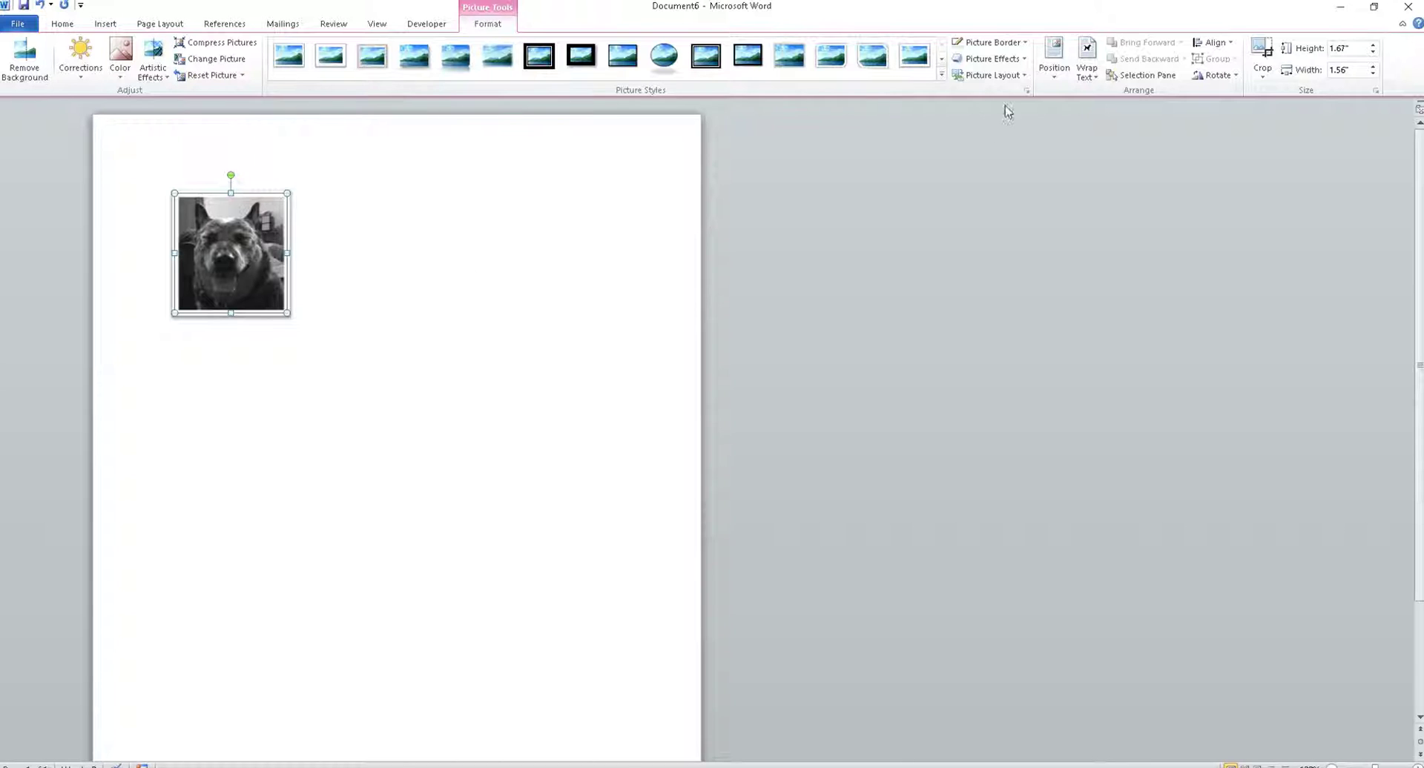
left_click(1007, 59)
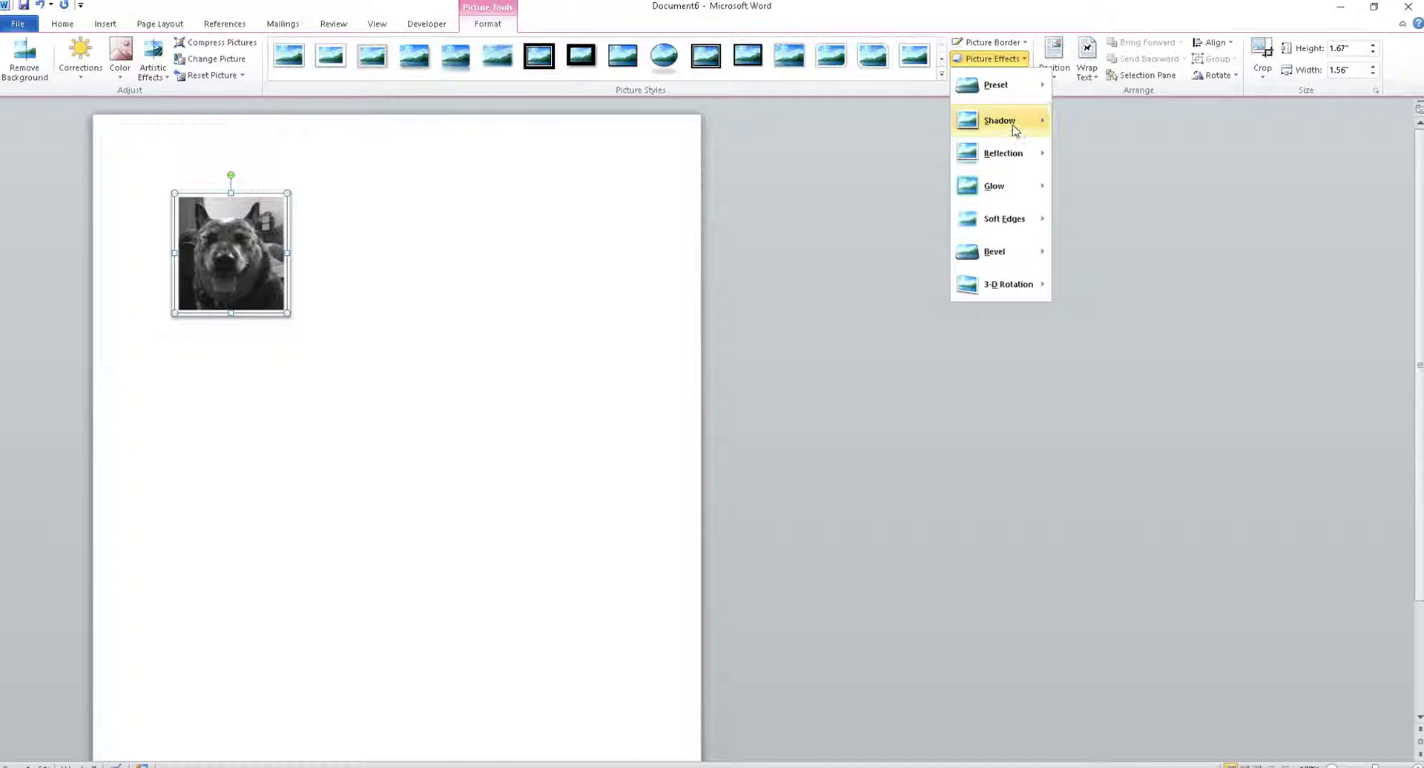
mouse_move(999, 120)
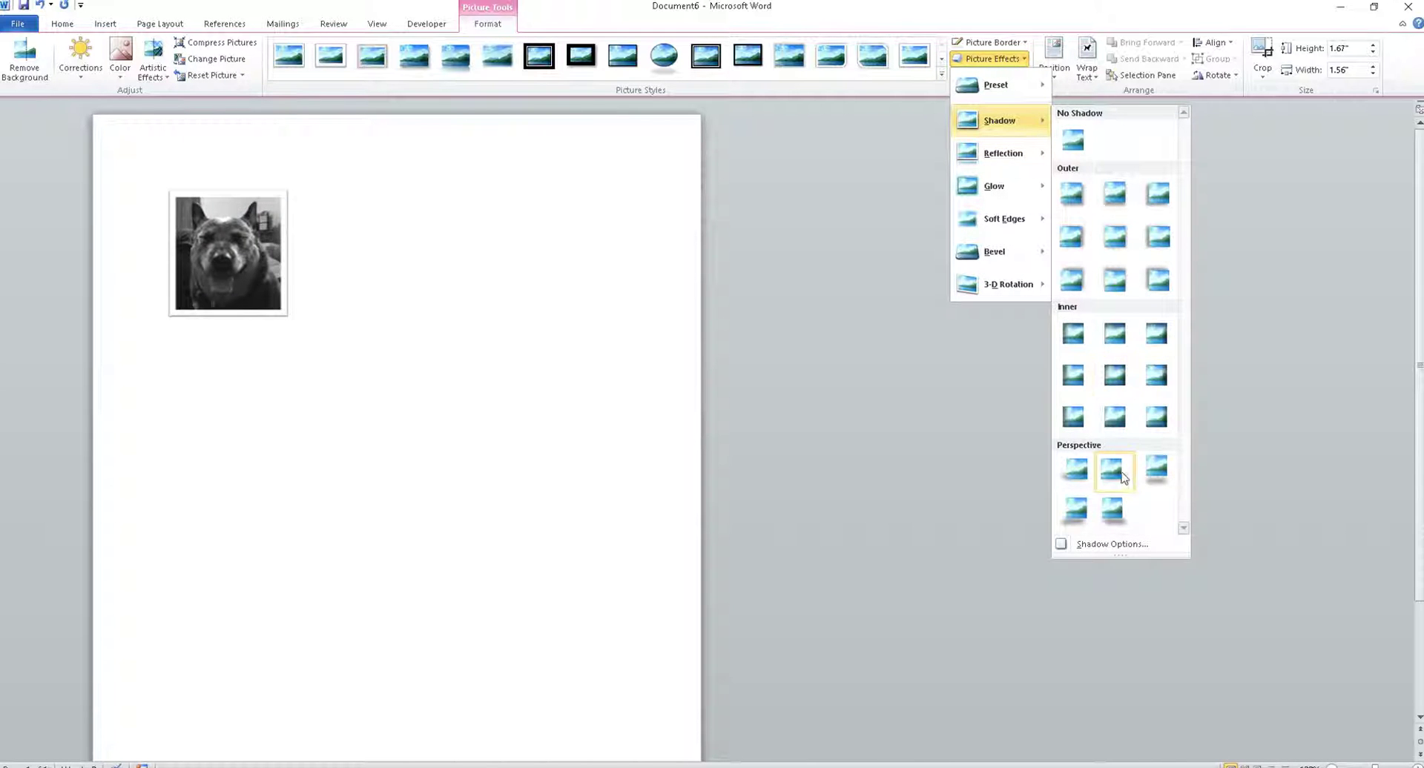
left_click(1121, 482)
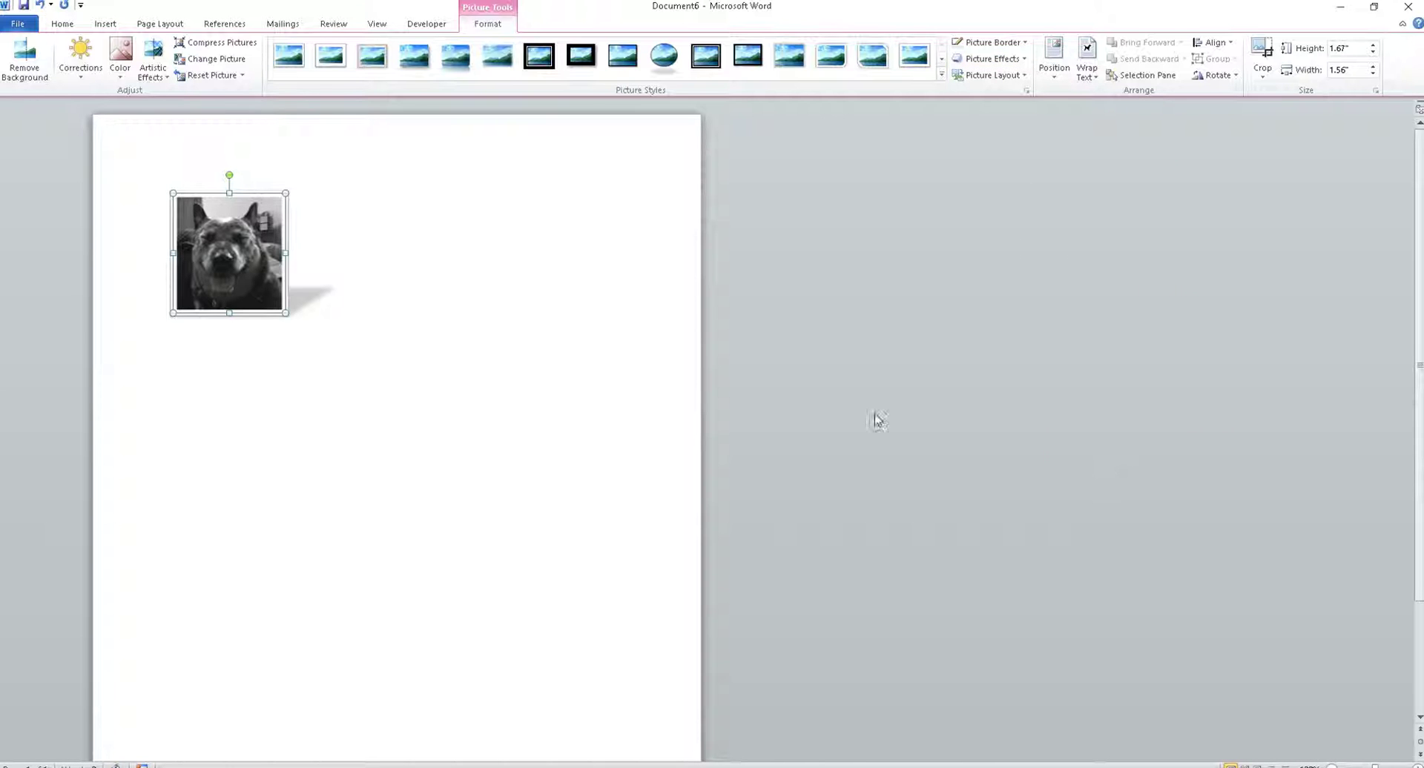
left_click(503, 382)
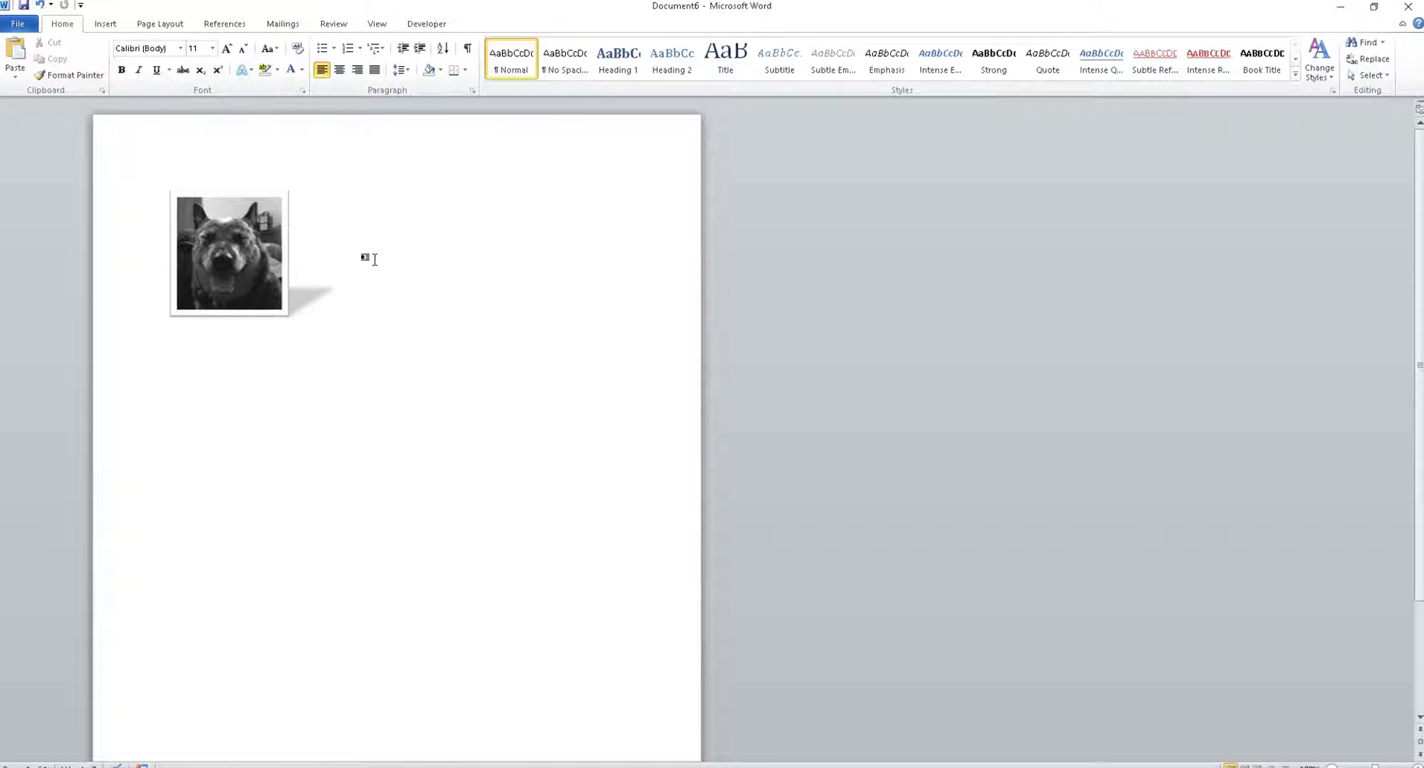
Undo the last change and bring up the Insert tab's Shapes gallery.
key("ctrl+z")
left_click(105, 23)
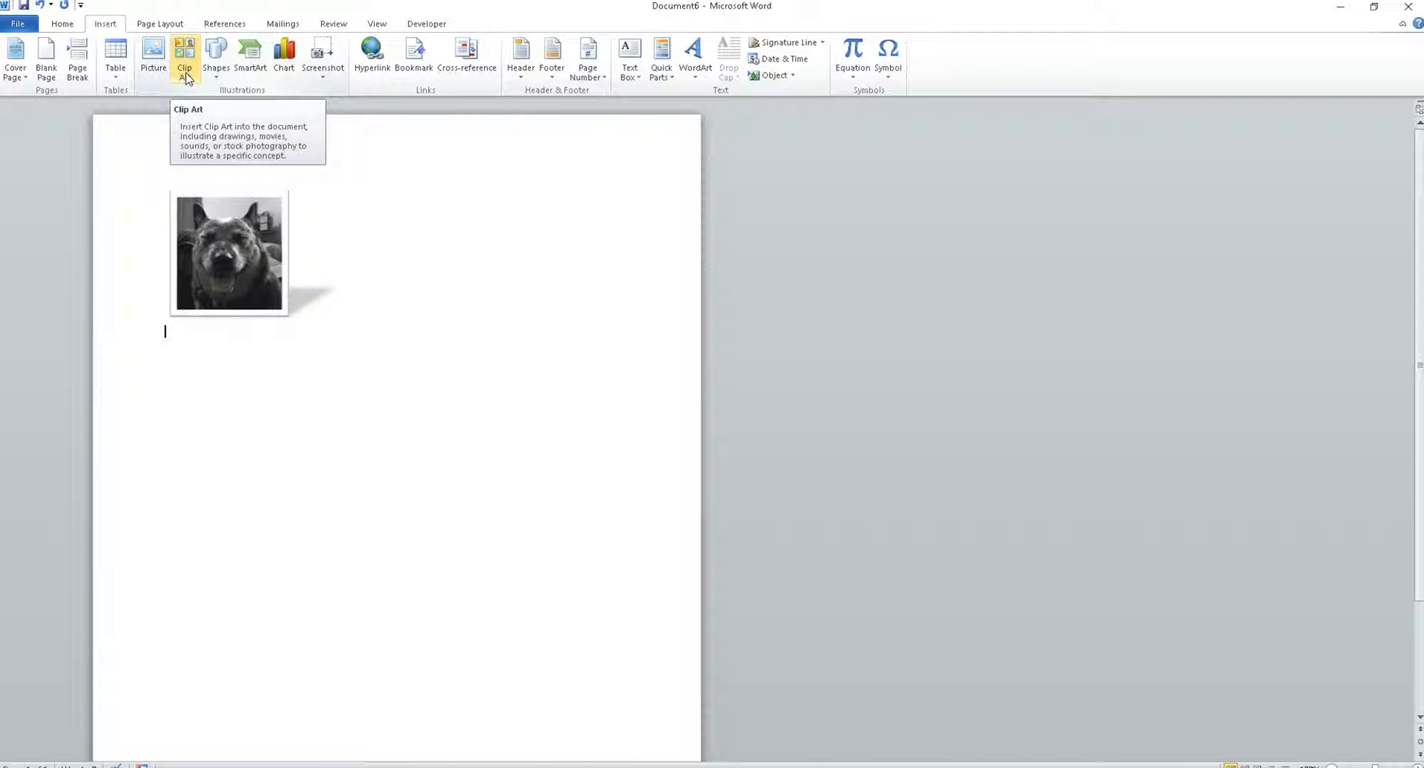
left_click(185, 67)
left_click(226, 75)
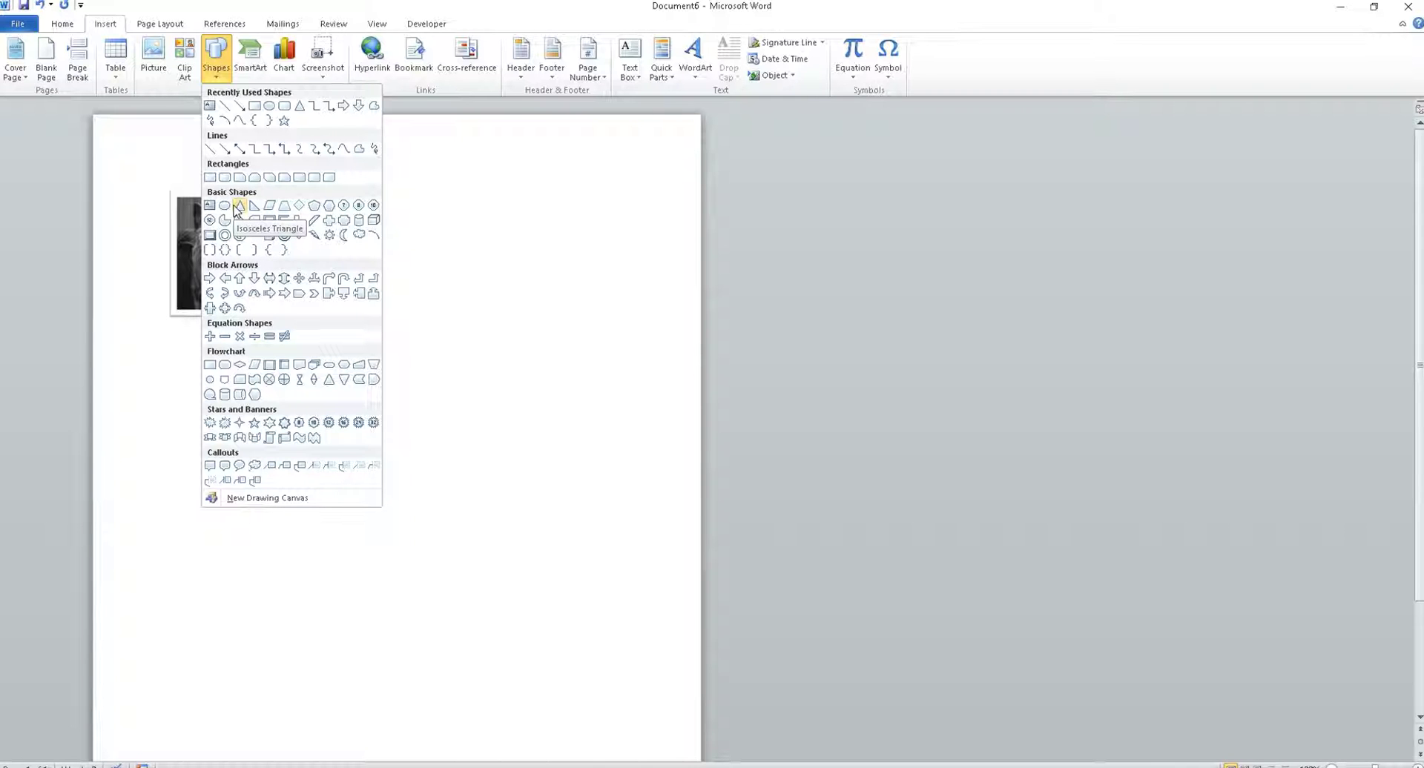
Draw a large isosceles triangle below the dog photo with a light purple shape style.
left_click(238, 206)
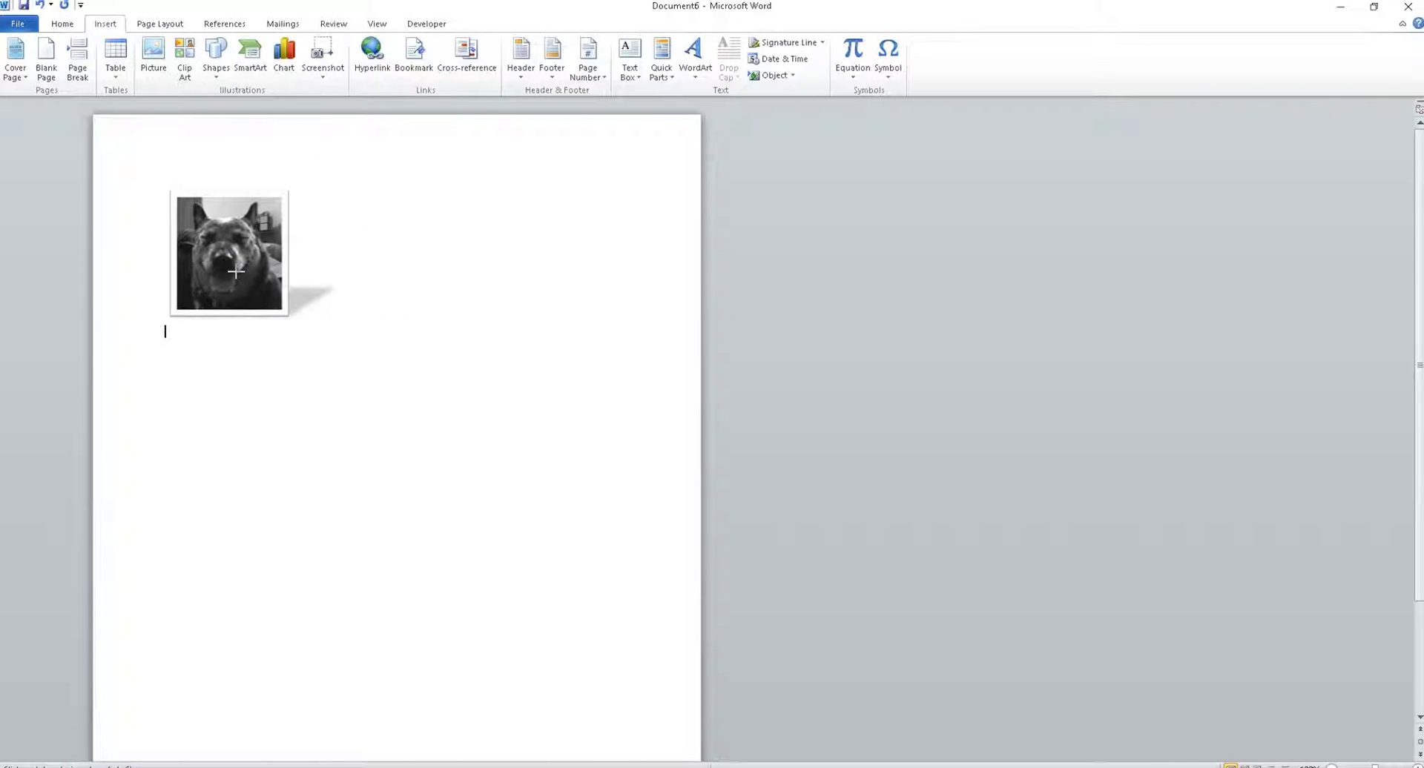
left_click_drag(186, 373, 319, 519)
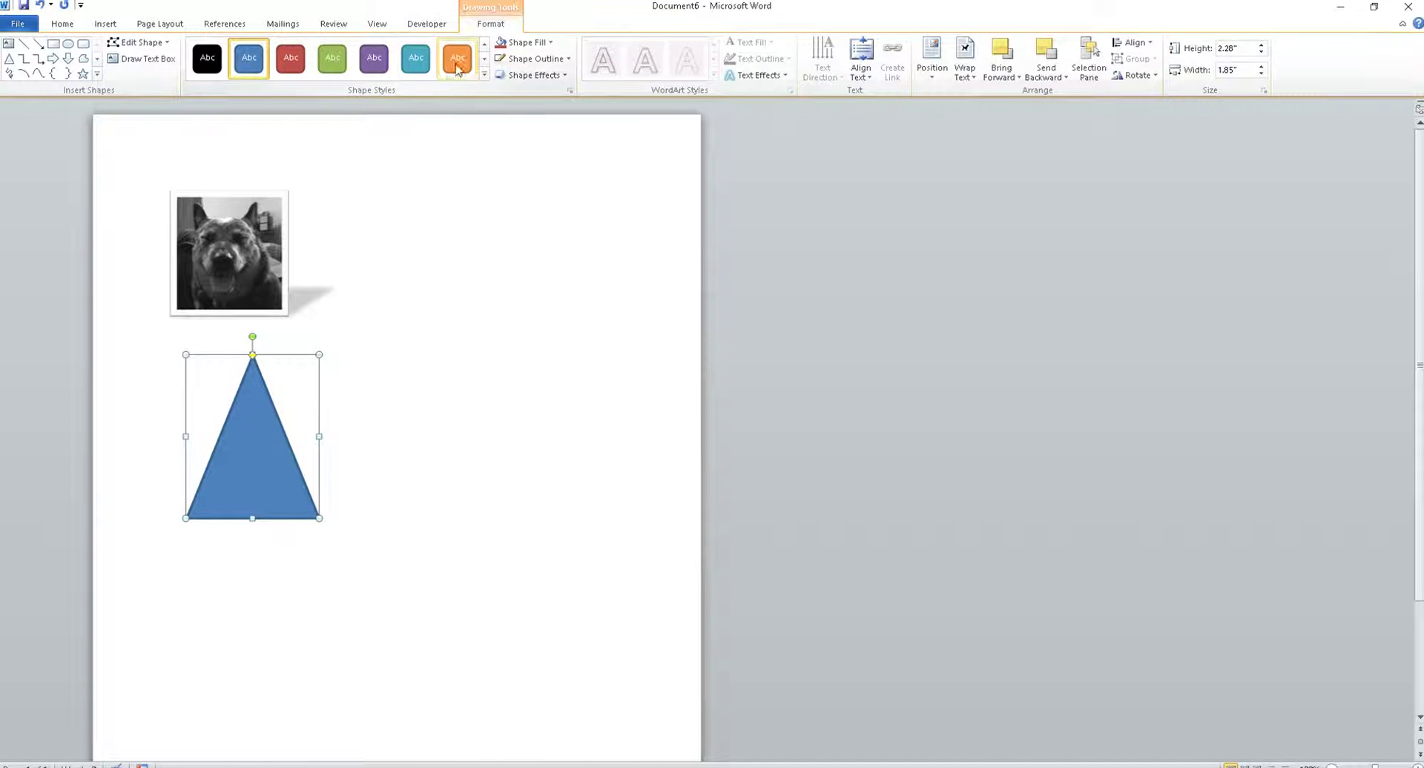
left_click(484, 74)
mouse_move(243, 297)
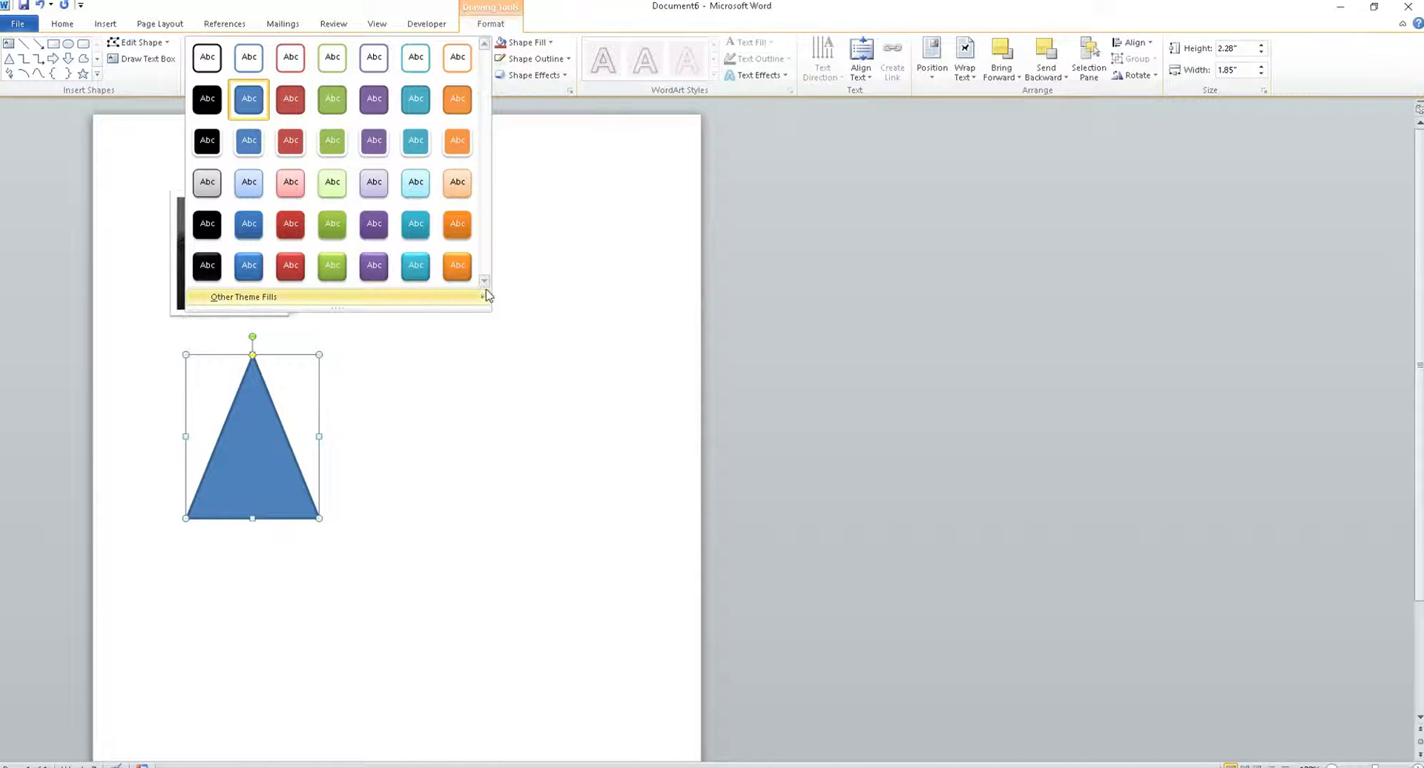
left_click(374, 182)
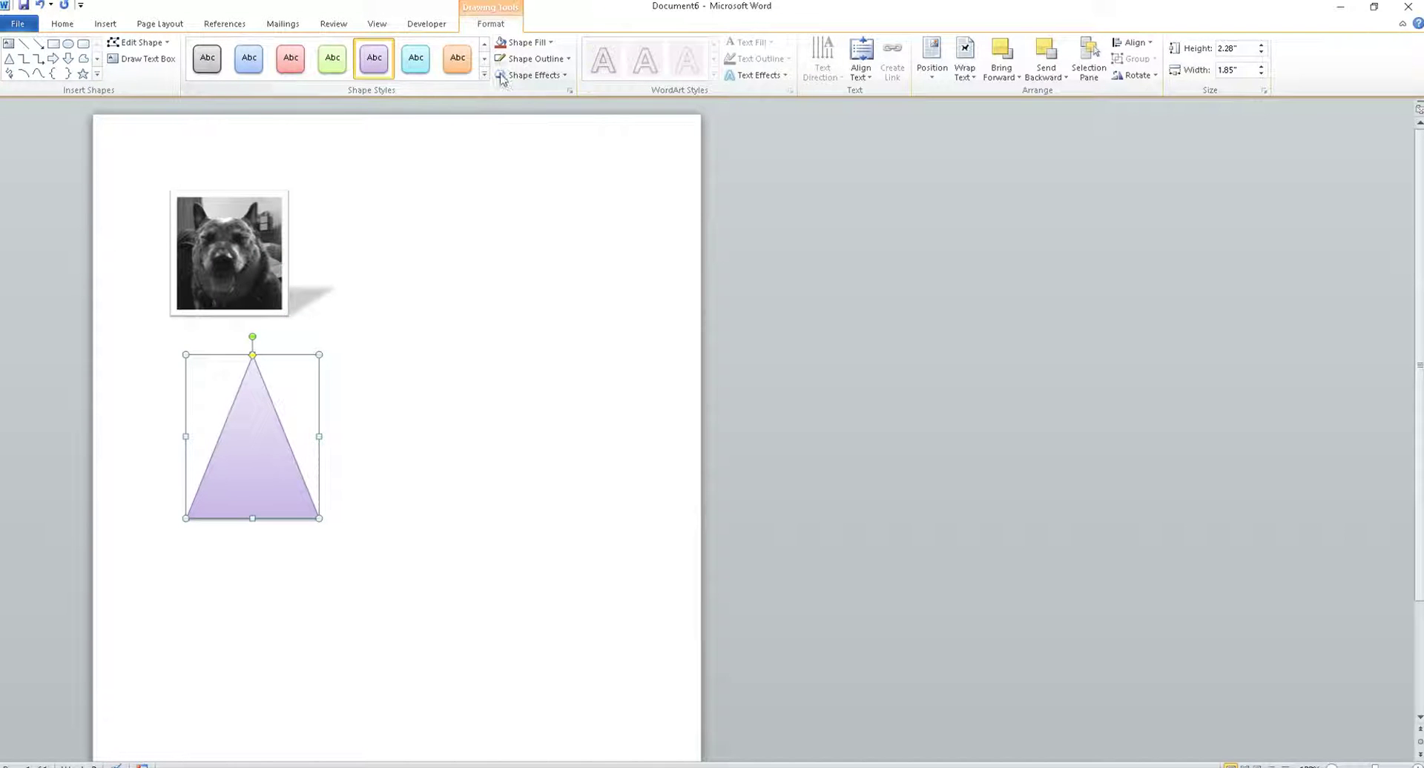
Fill the triangle with pale green.
left_click(533, 43)
left_click(513, 73)
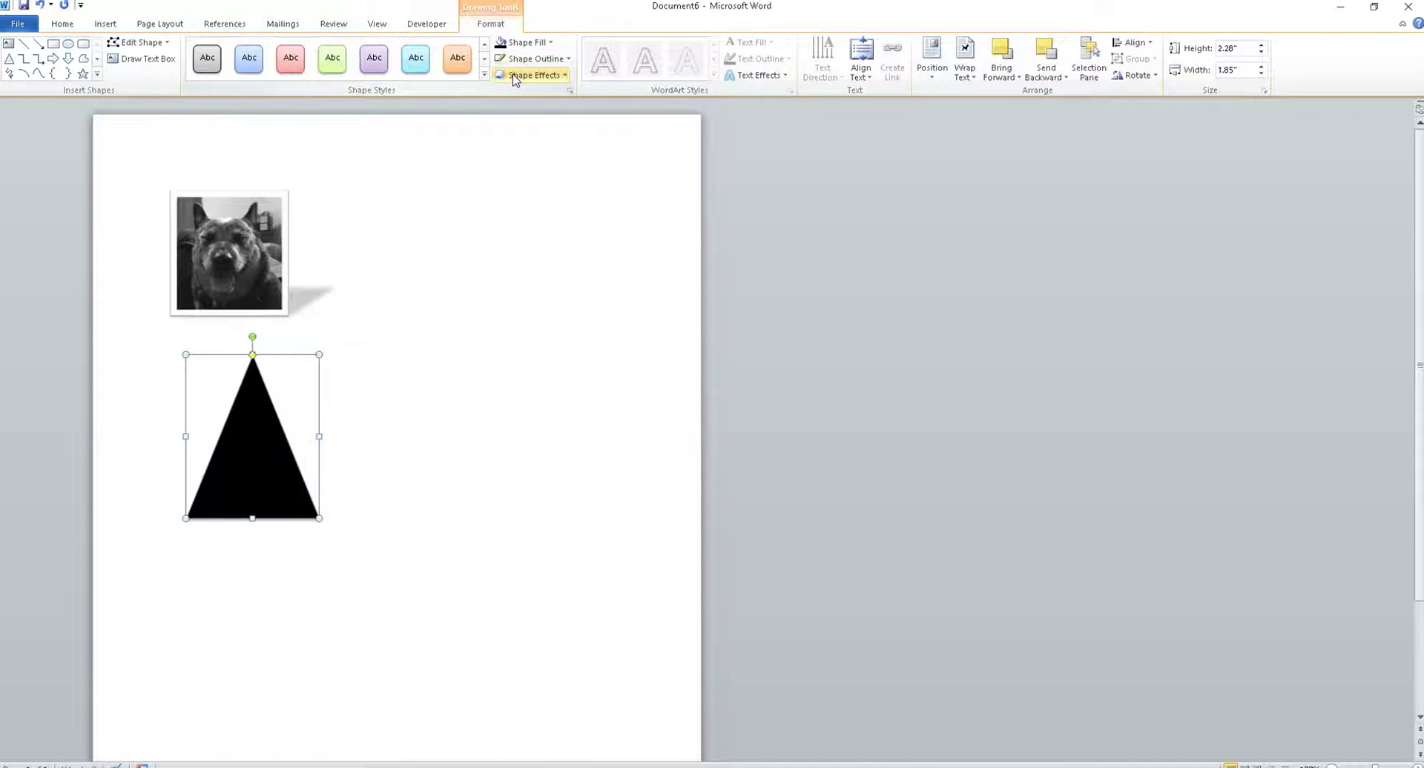
left_click(530, 45)
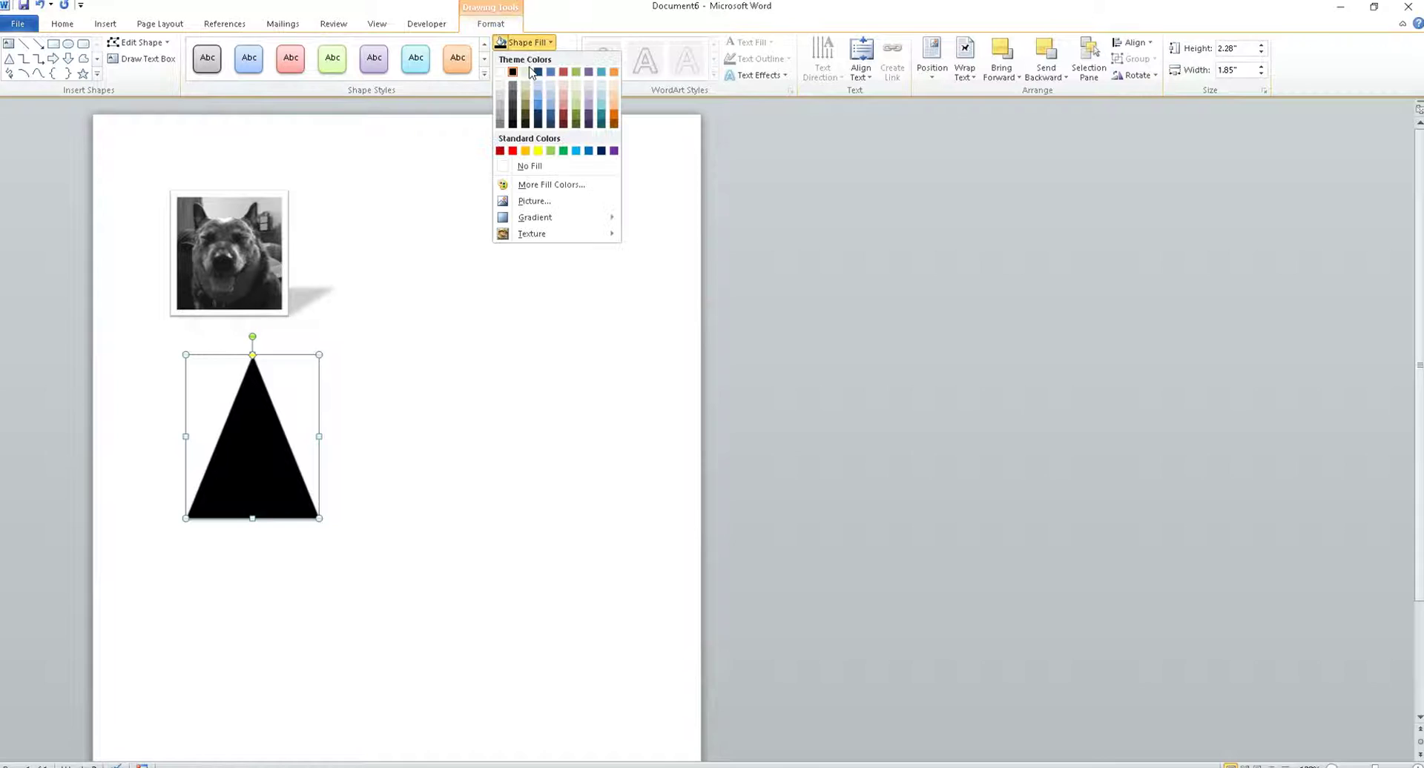
left_click(577, 90)
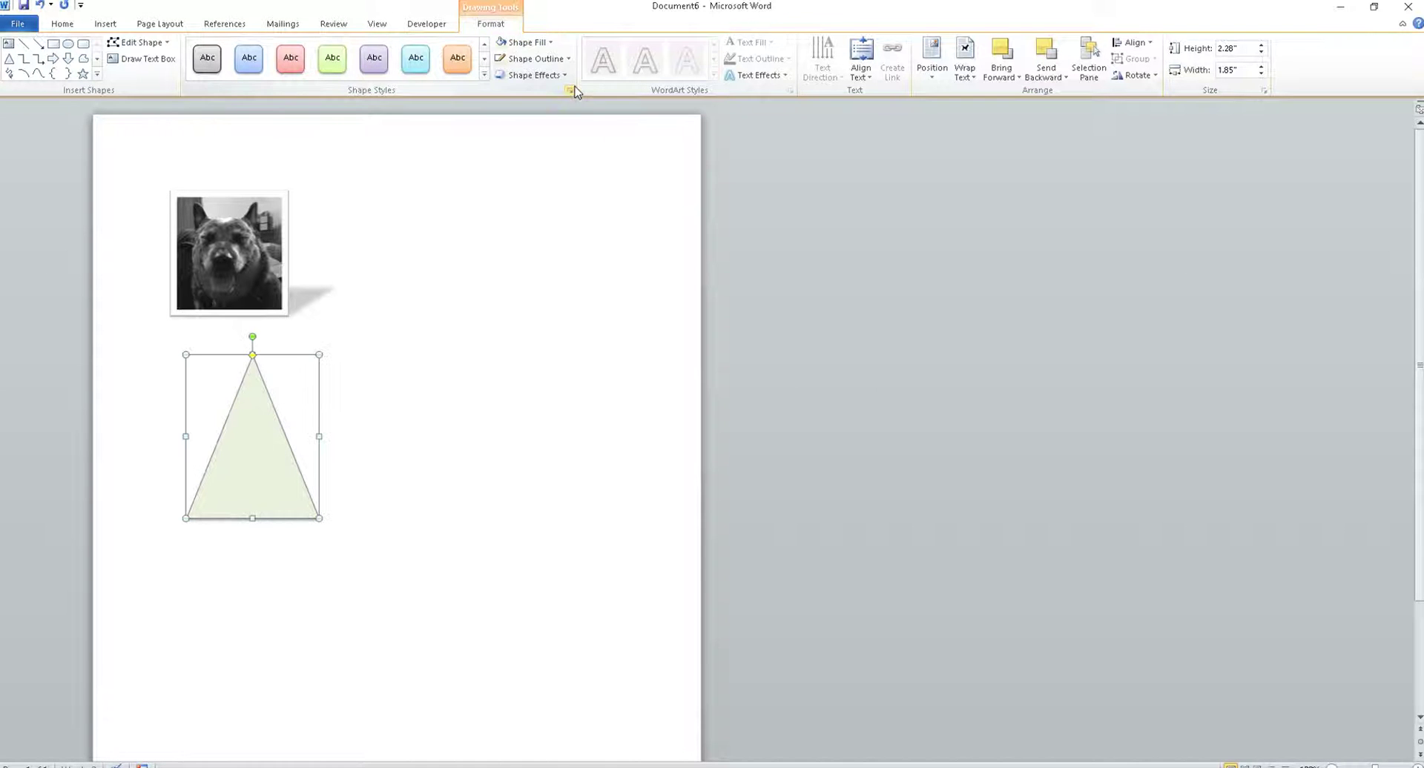
Give the triangle a red 4½ pt outline and a short reflection.
left_click(558, 59)
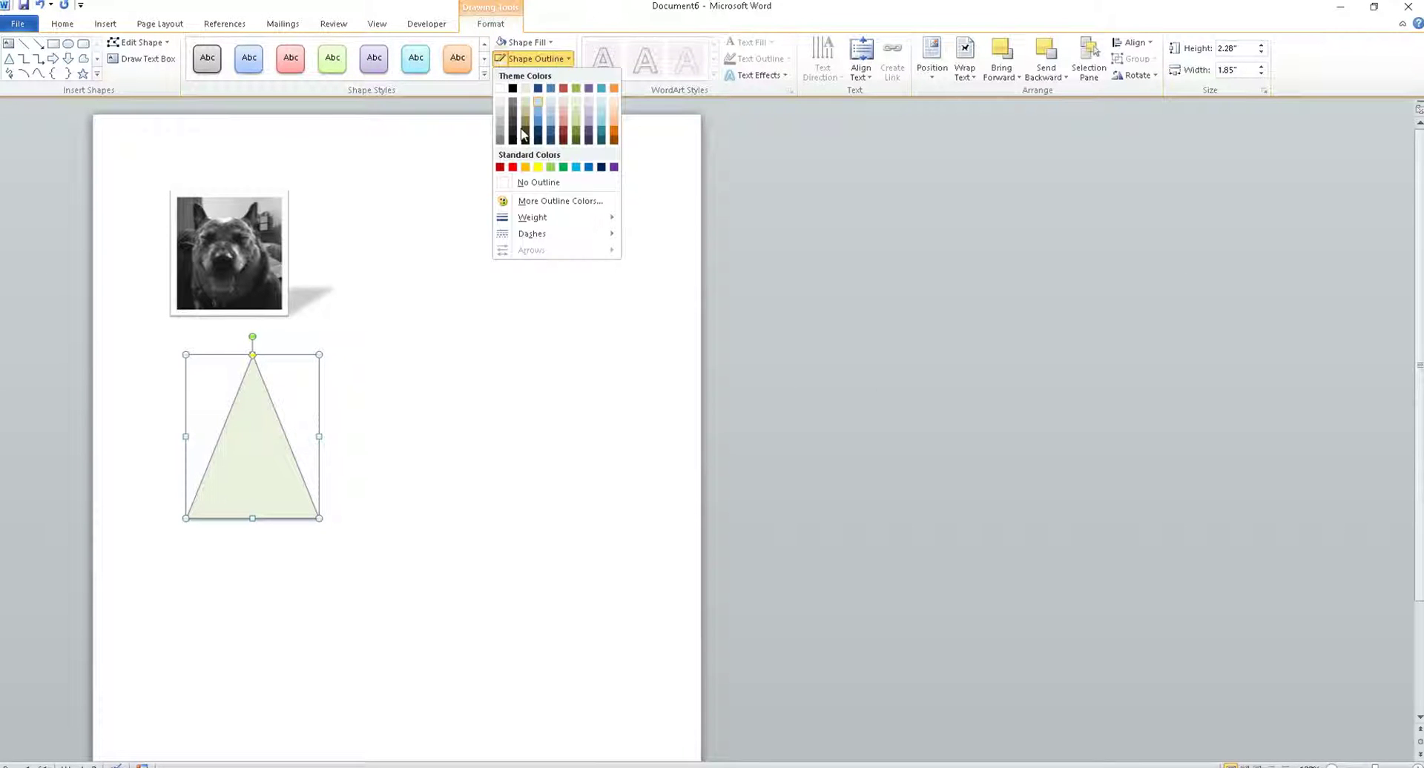
left_click(513, 167)
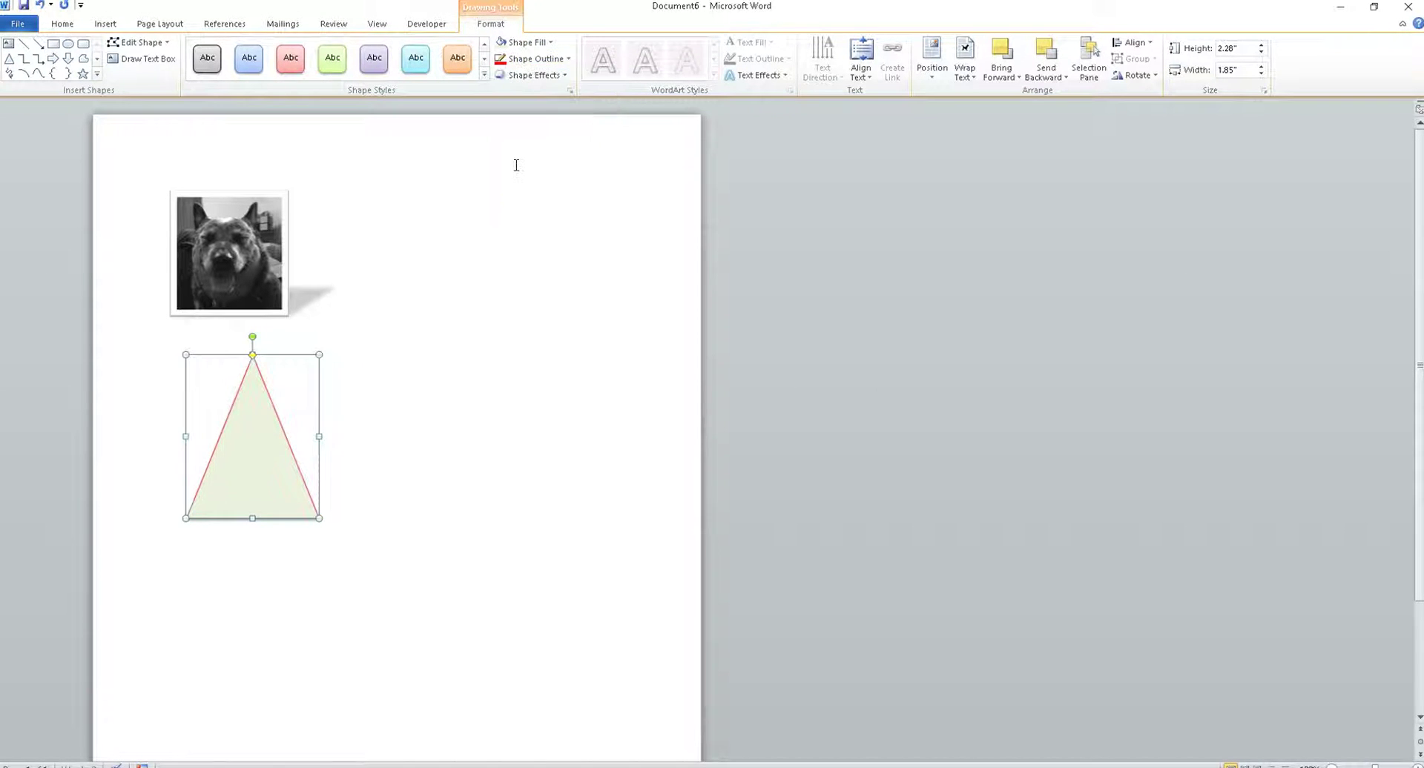
left_click(549, 61)
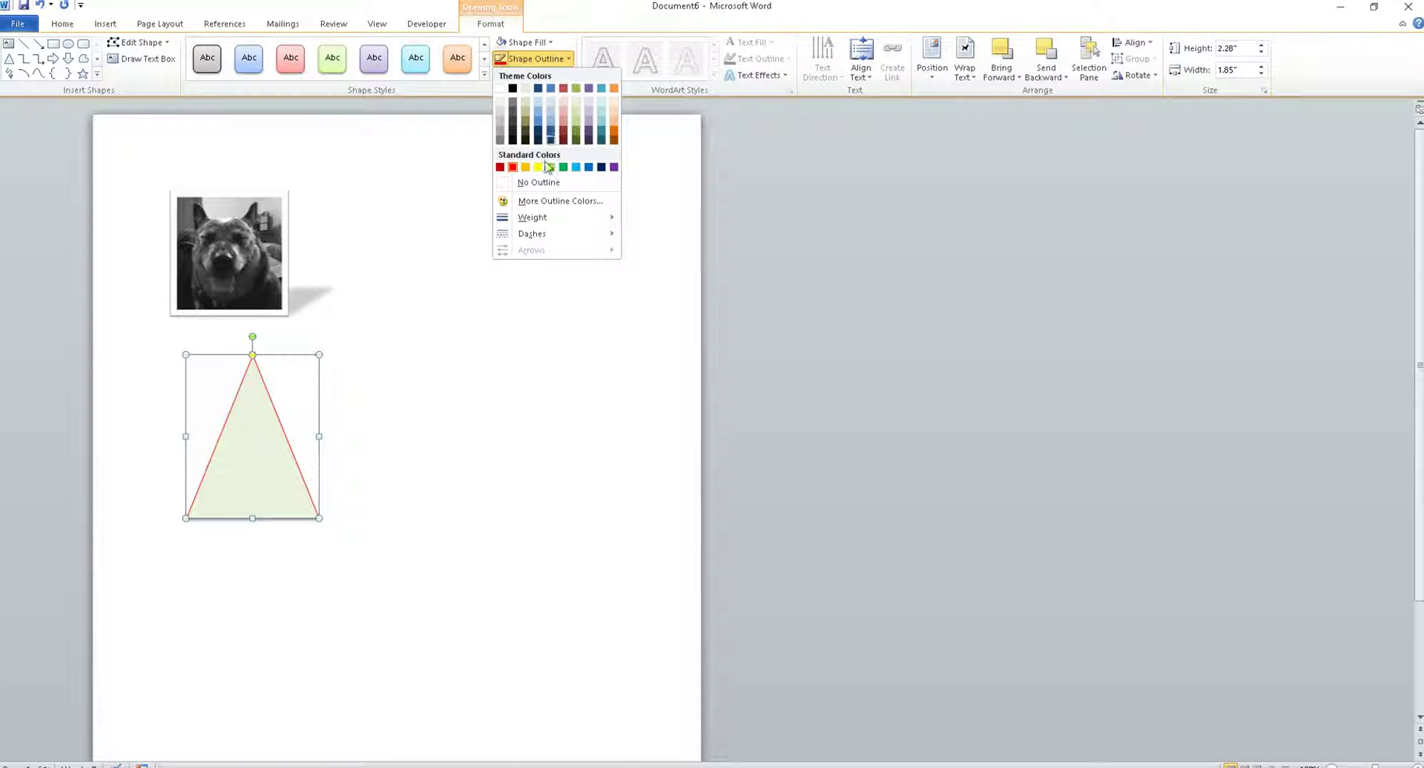
mouse_move(533, 217)
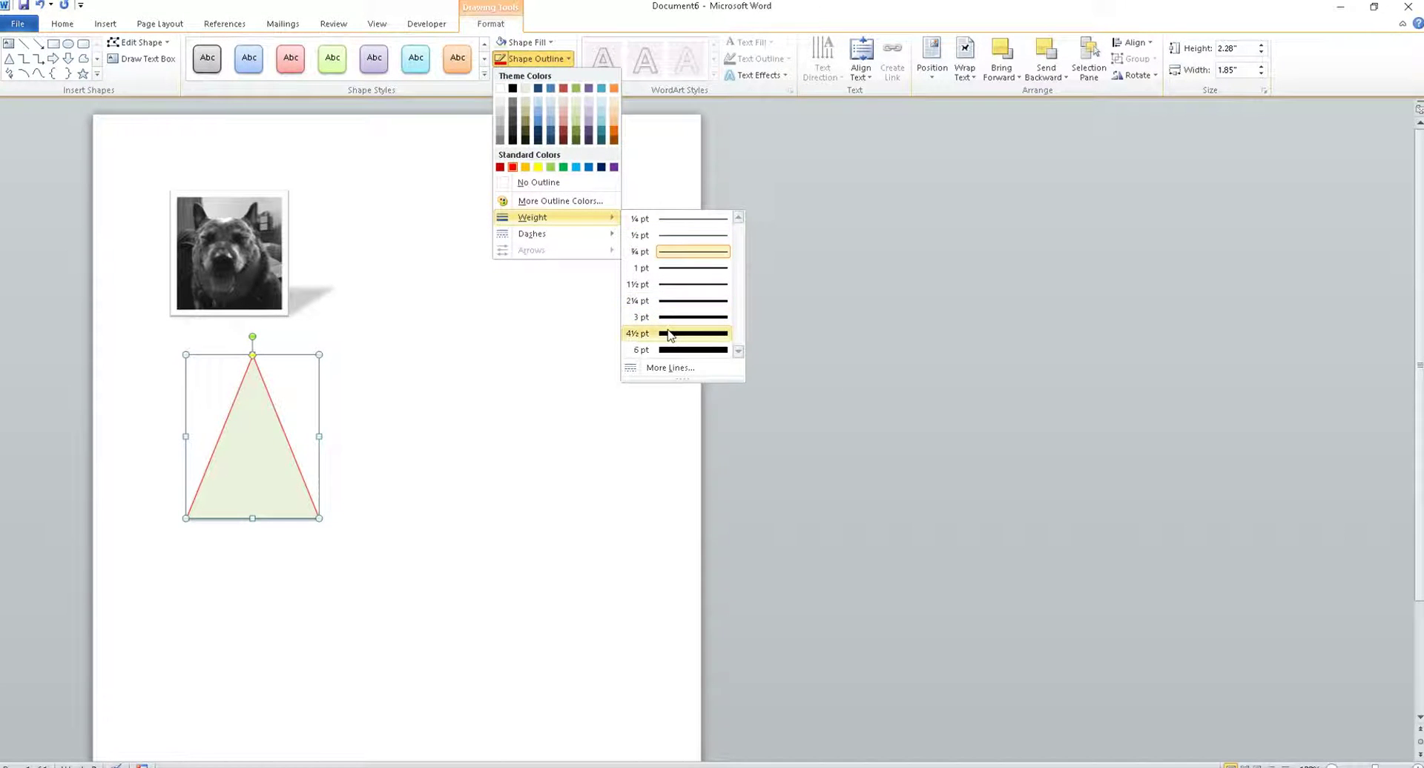
left_click(669, 334)
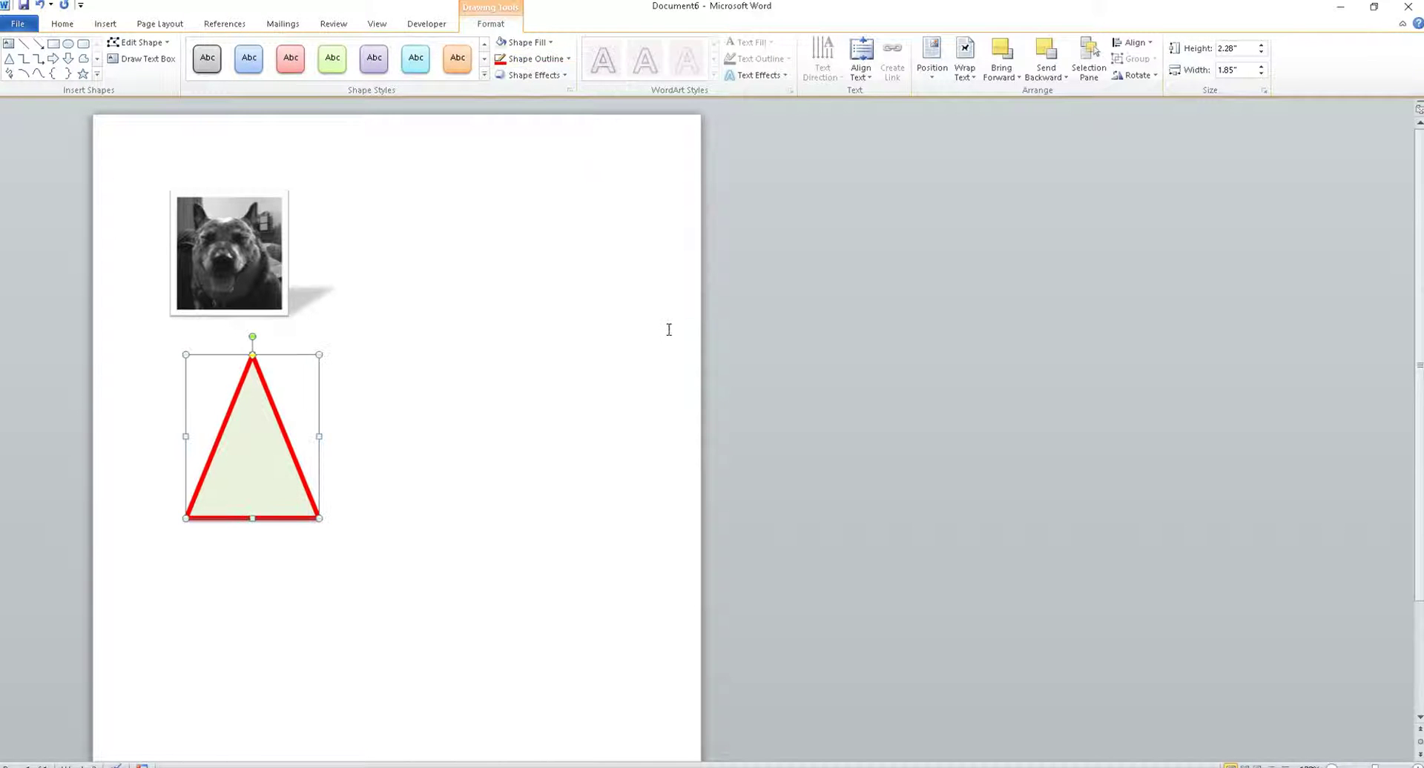
left_click(555, 76)
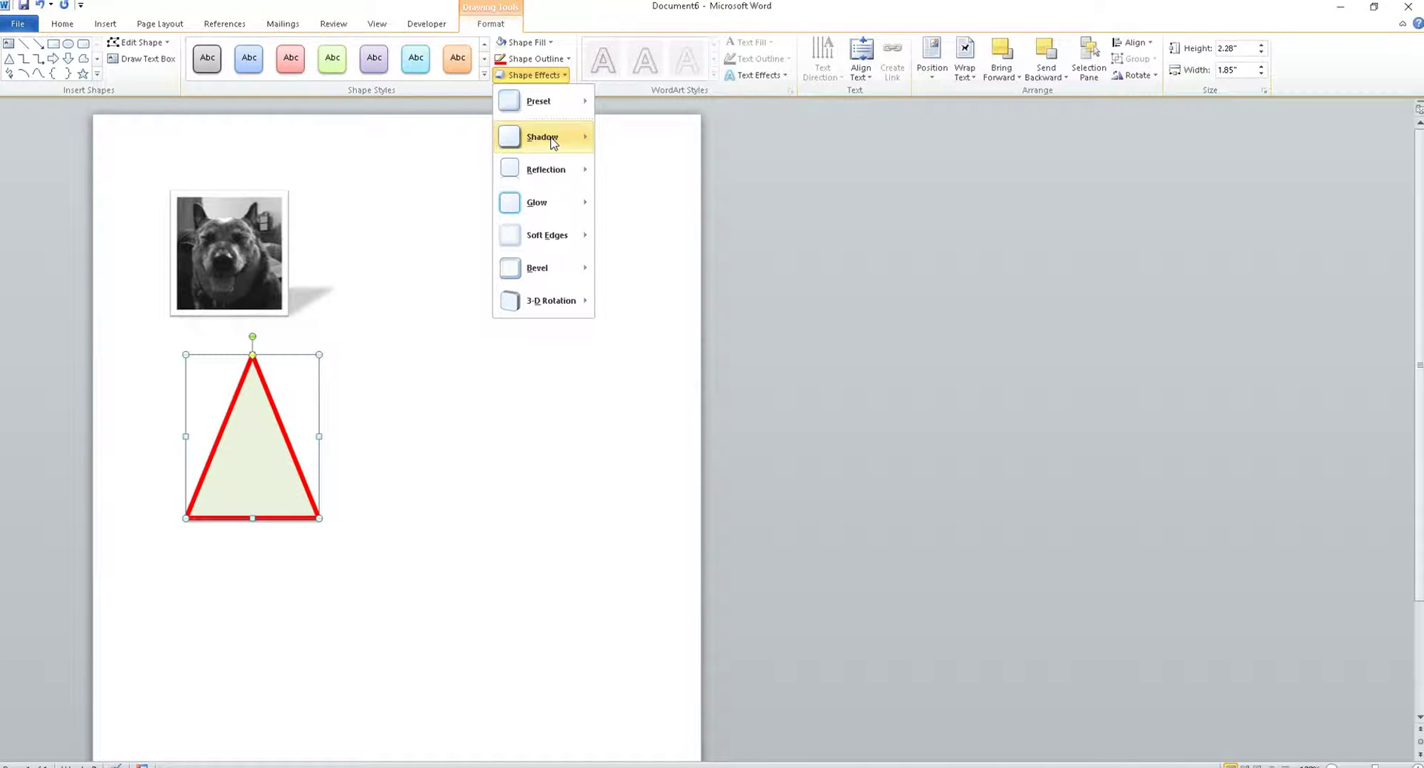
mouse_move(545, 169)
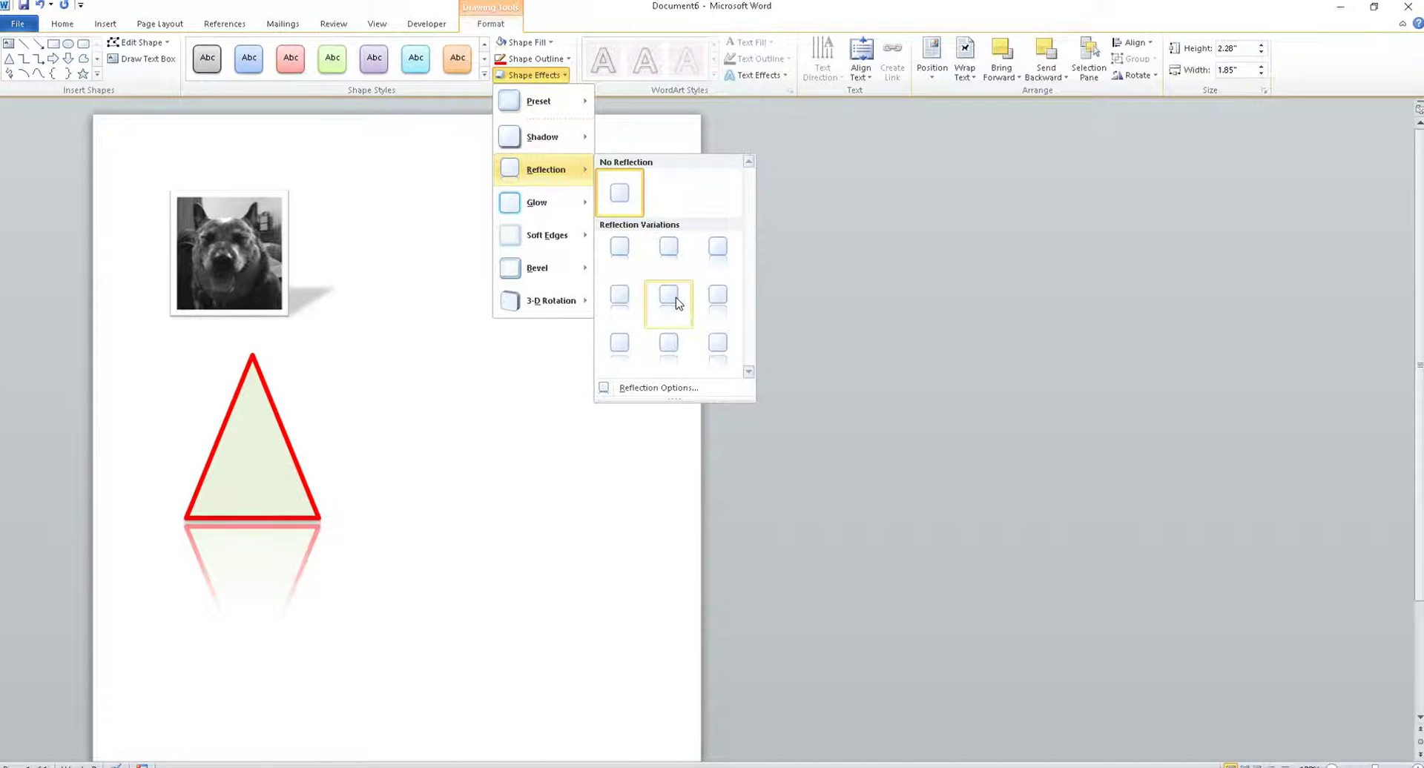
left_click(620, 353)
left_click(538, 342)
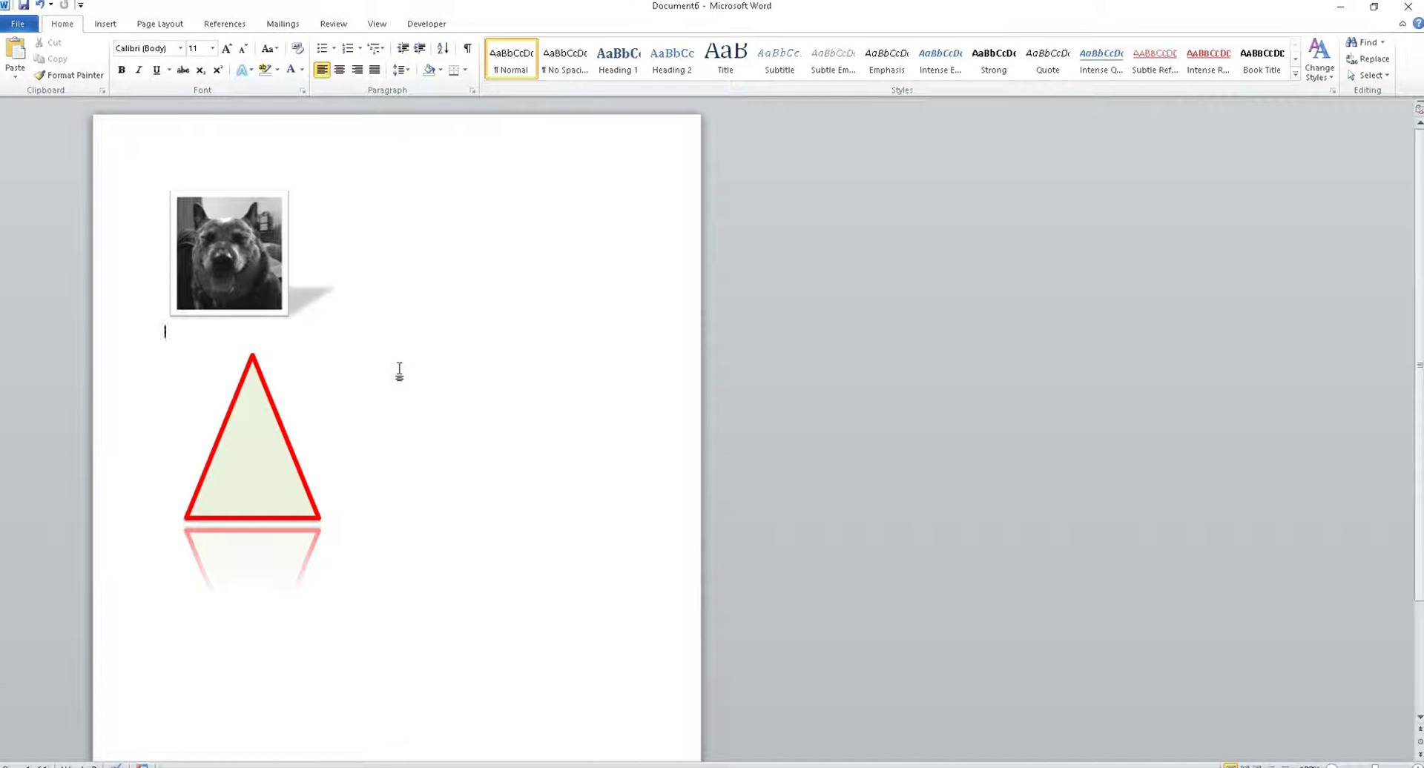
Add a blank line above the triangle.
left_click(105, 24)
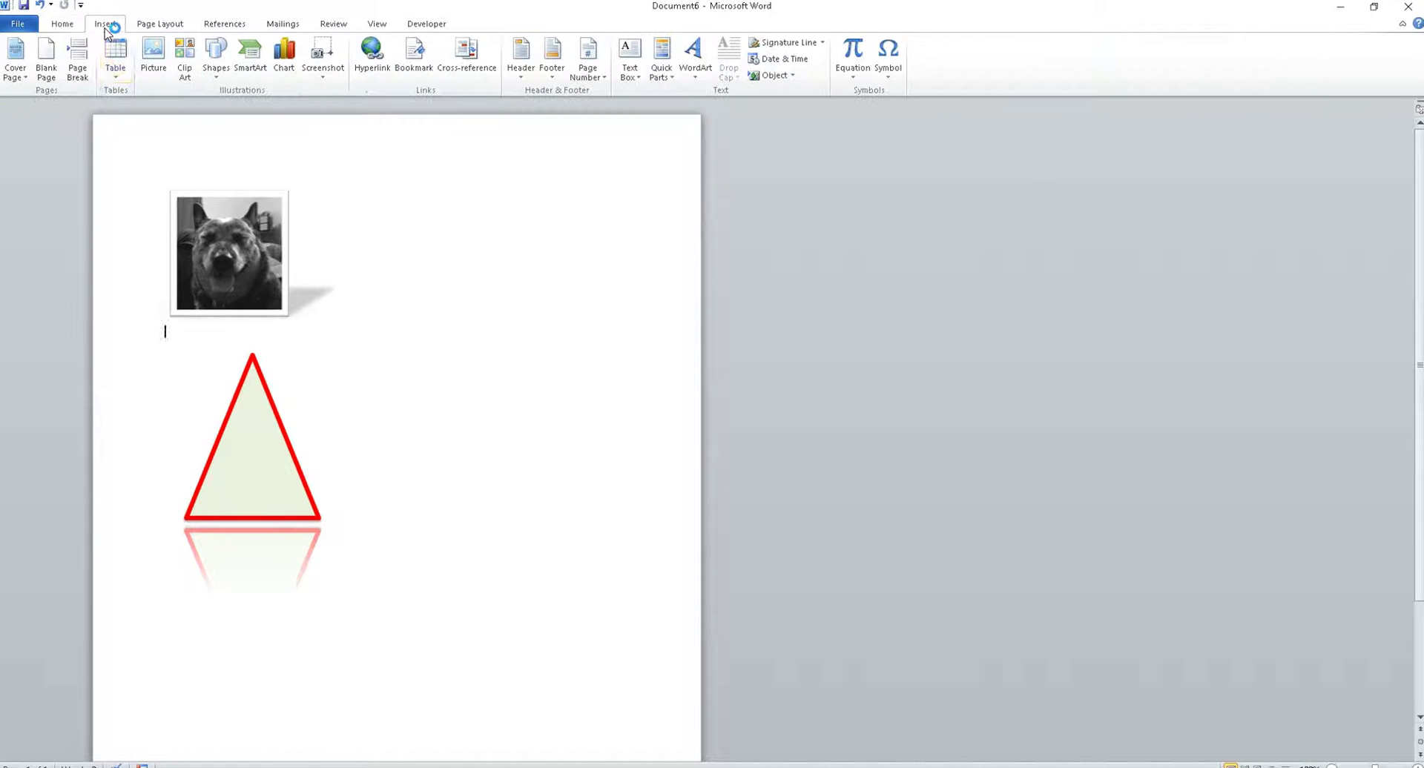
left_click(256, 74)
key("Return")
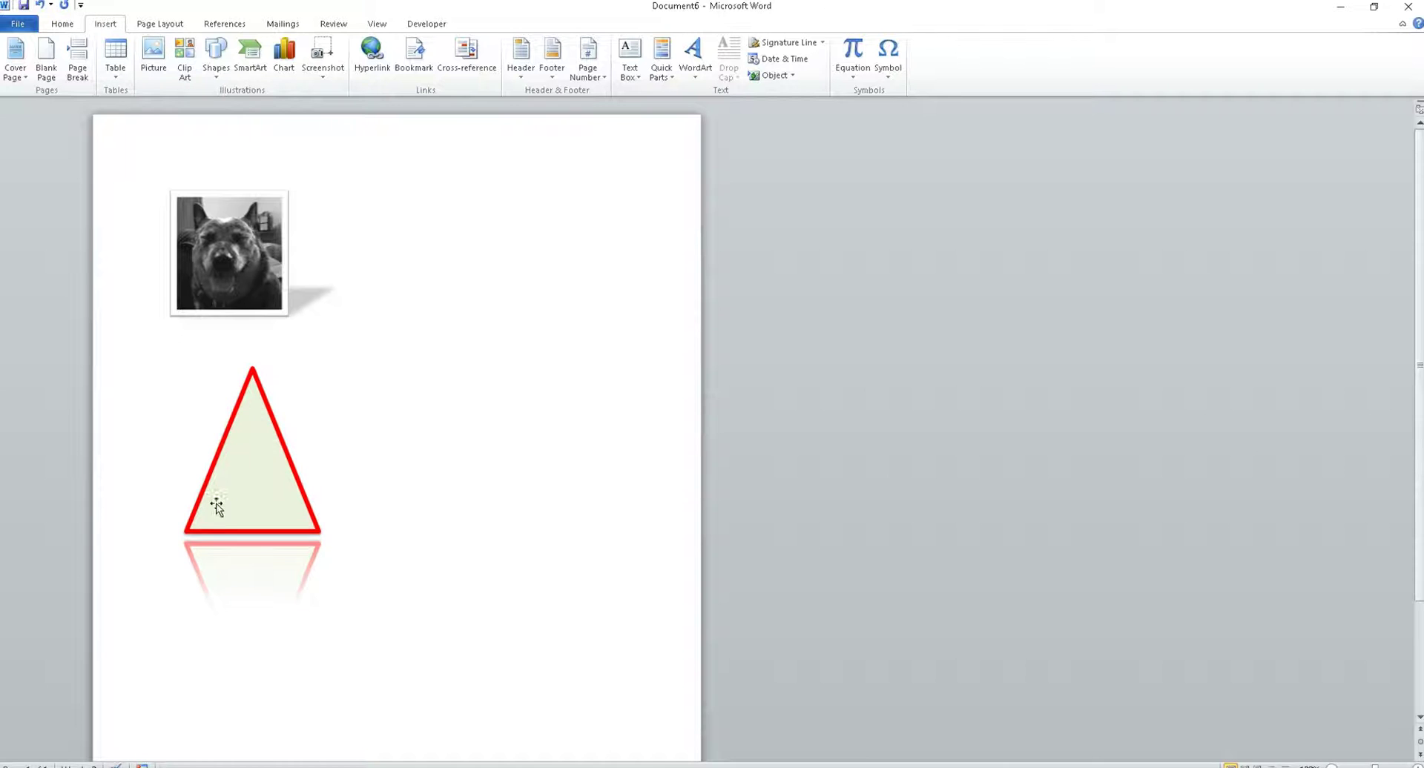
left_click(238, 491)
left_click(358, 497)
Move the triangle up over the dog photo, then undo the move.
right_click(282, 453)
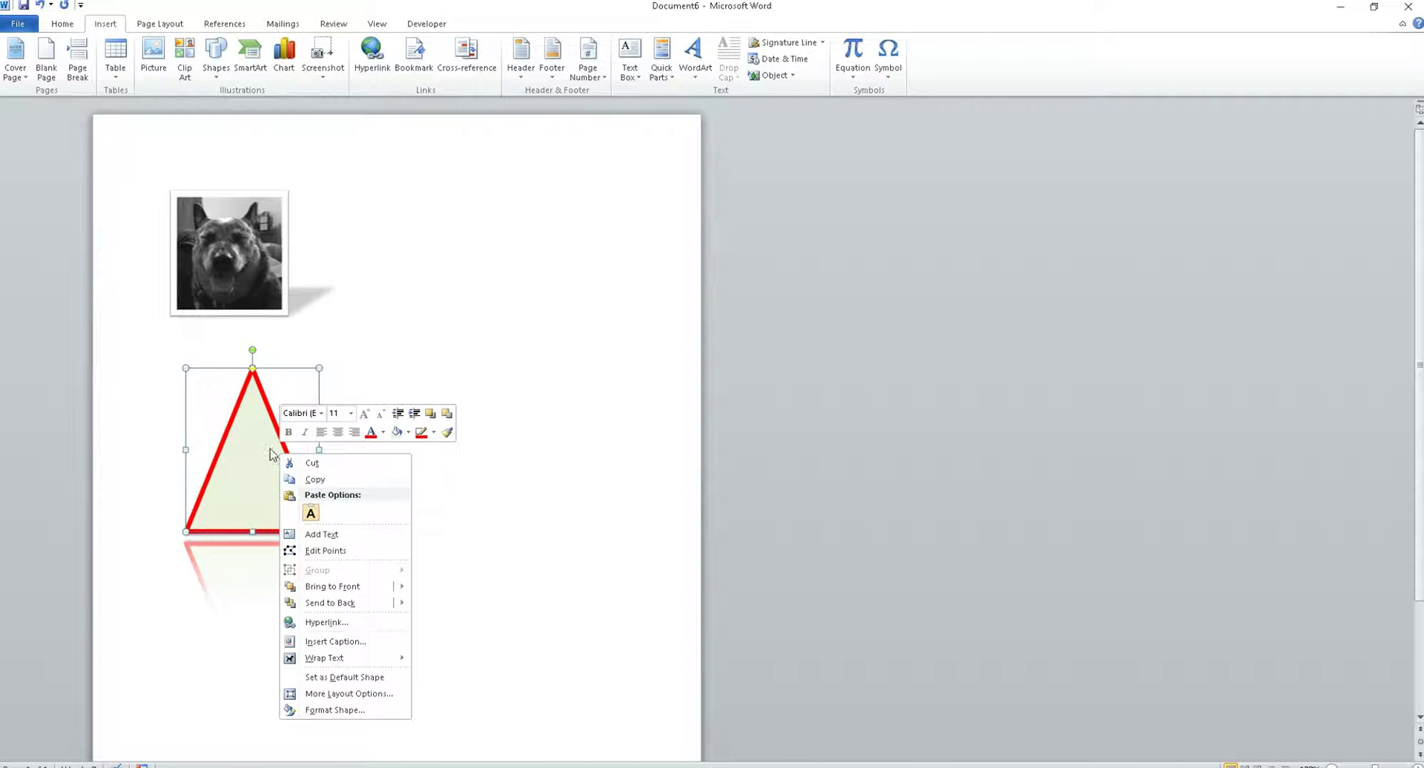
key("Escape")
left_click(239, 265)
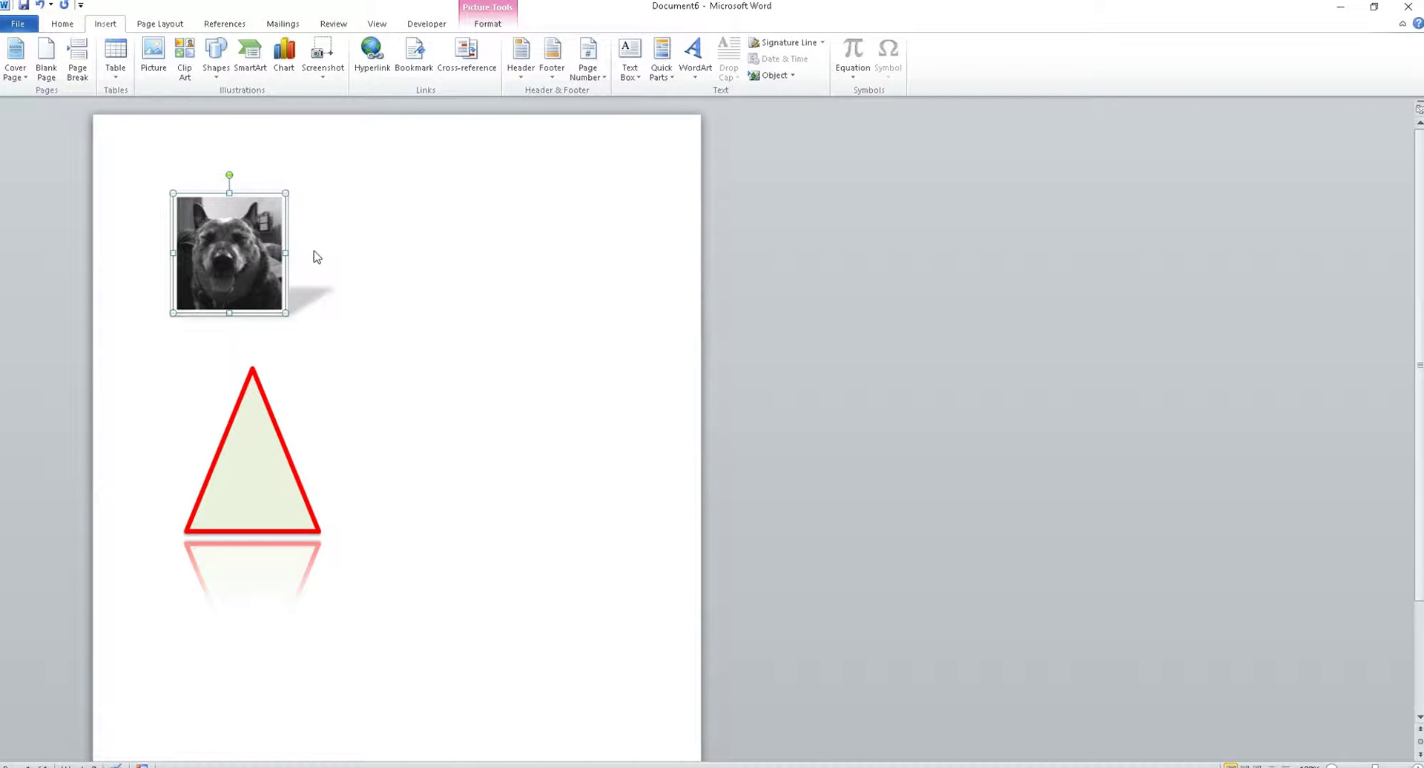
left_click_drag(263, 419, 257, 406)
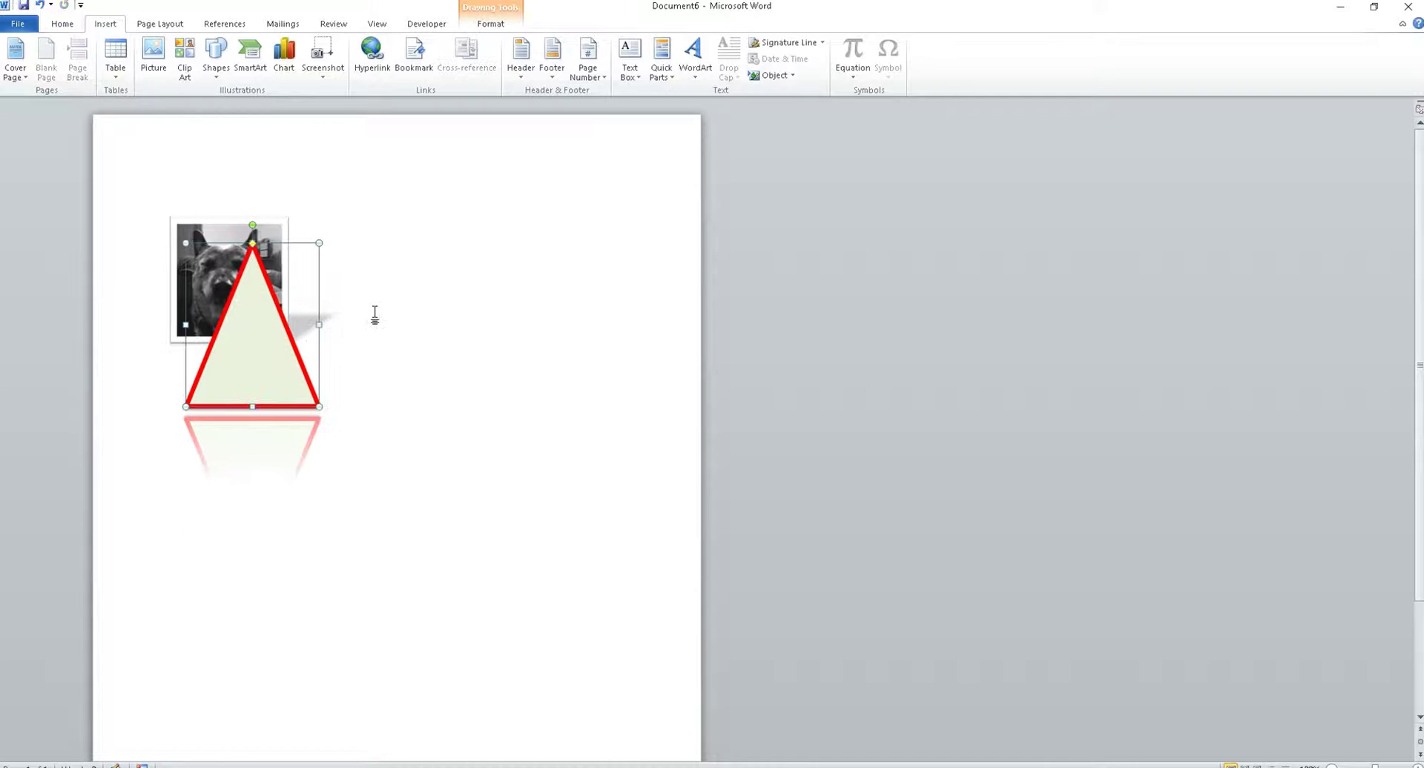
left_click(39, 5)
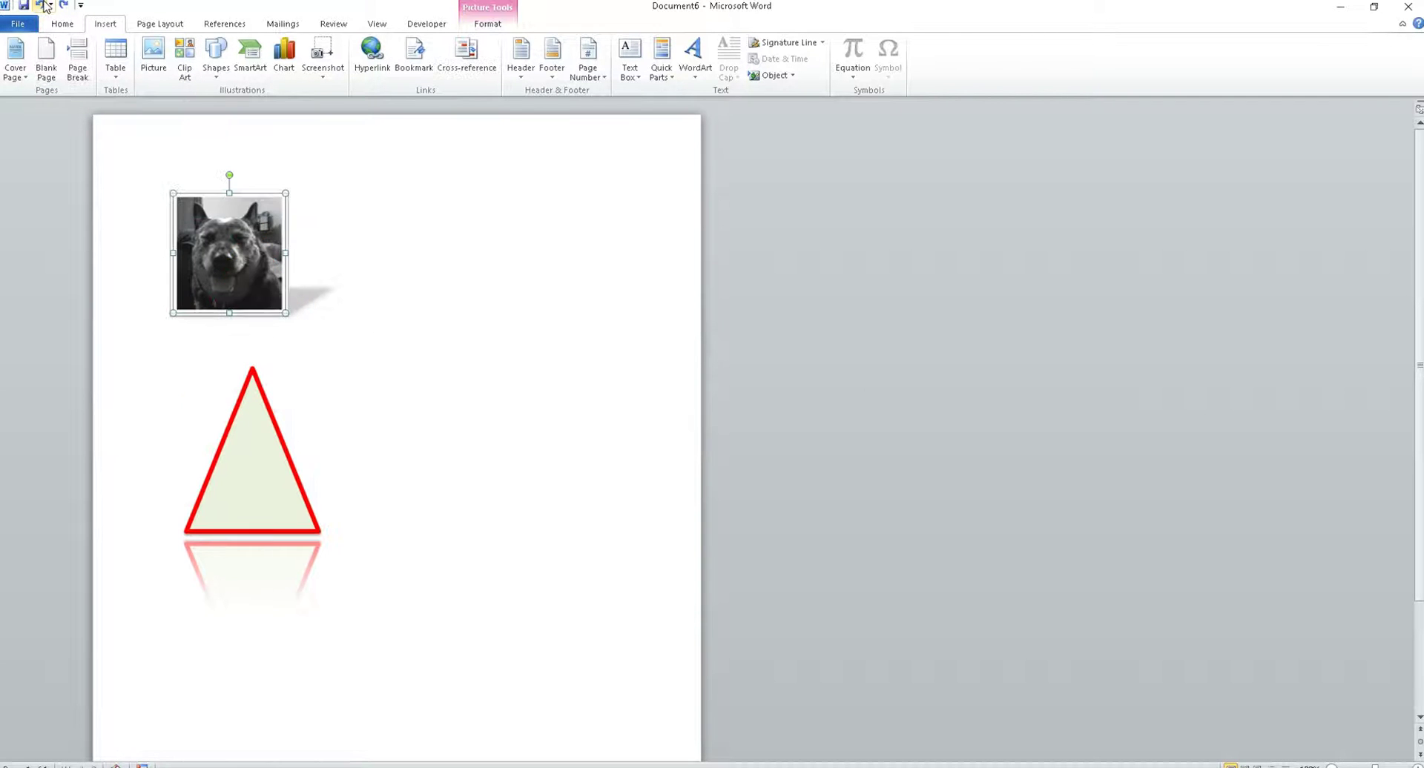
left_click(399, 313)
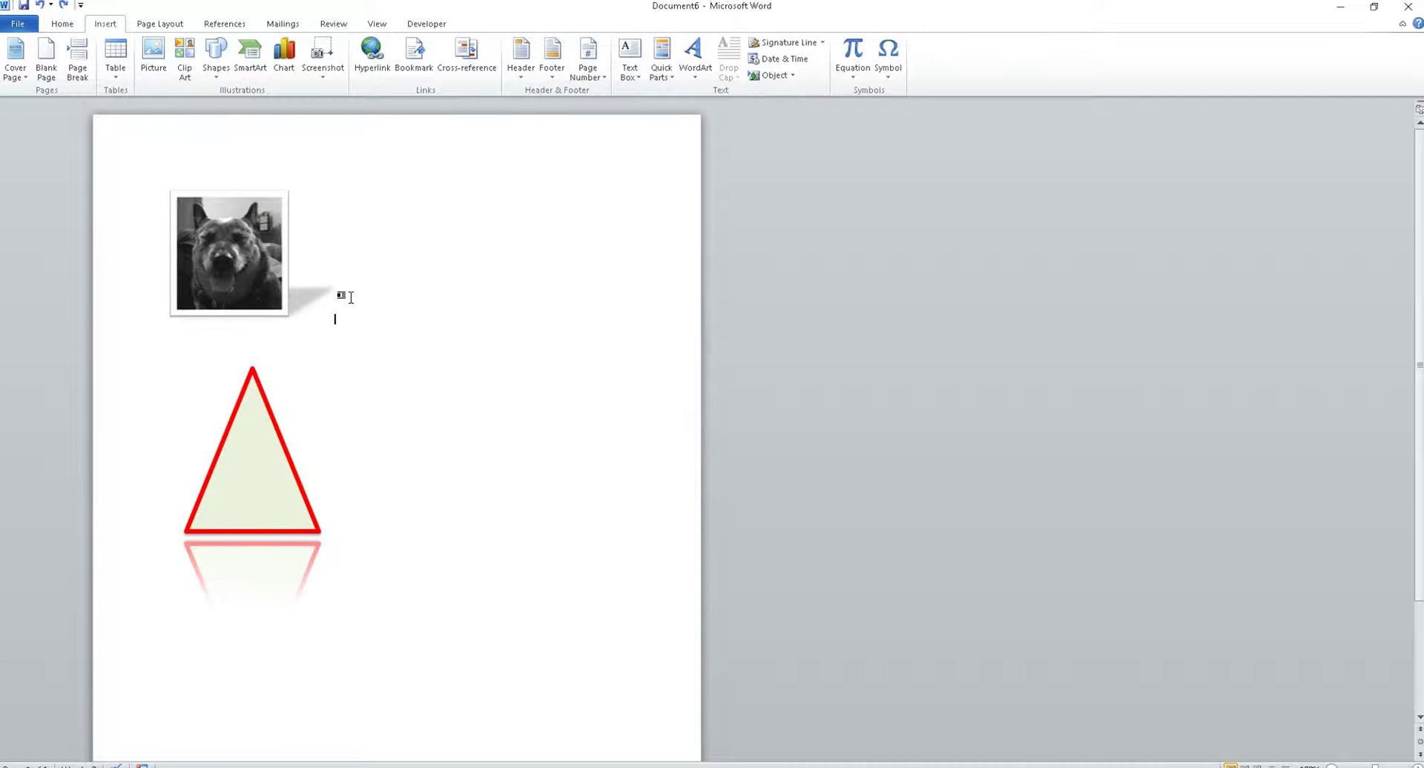
Type a sentence asking where added text will align with the pictures.
type("I want t")
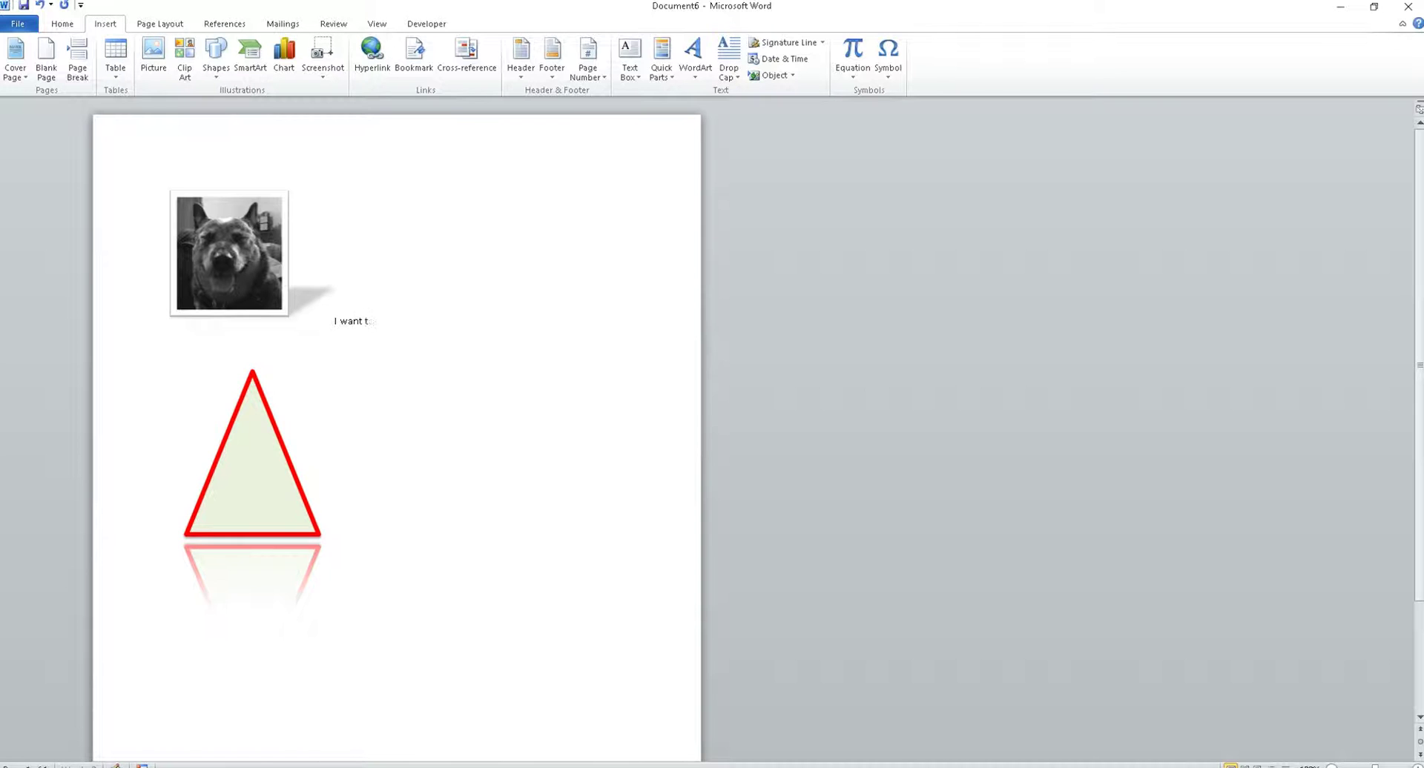
type("o add som")
key("BackSpace")
type("xt to this docume")
type("nt and where does it aligh")
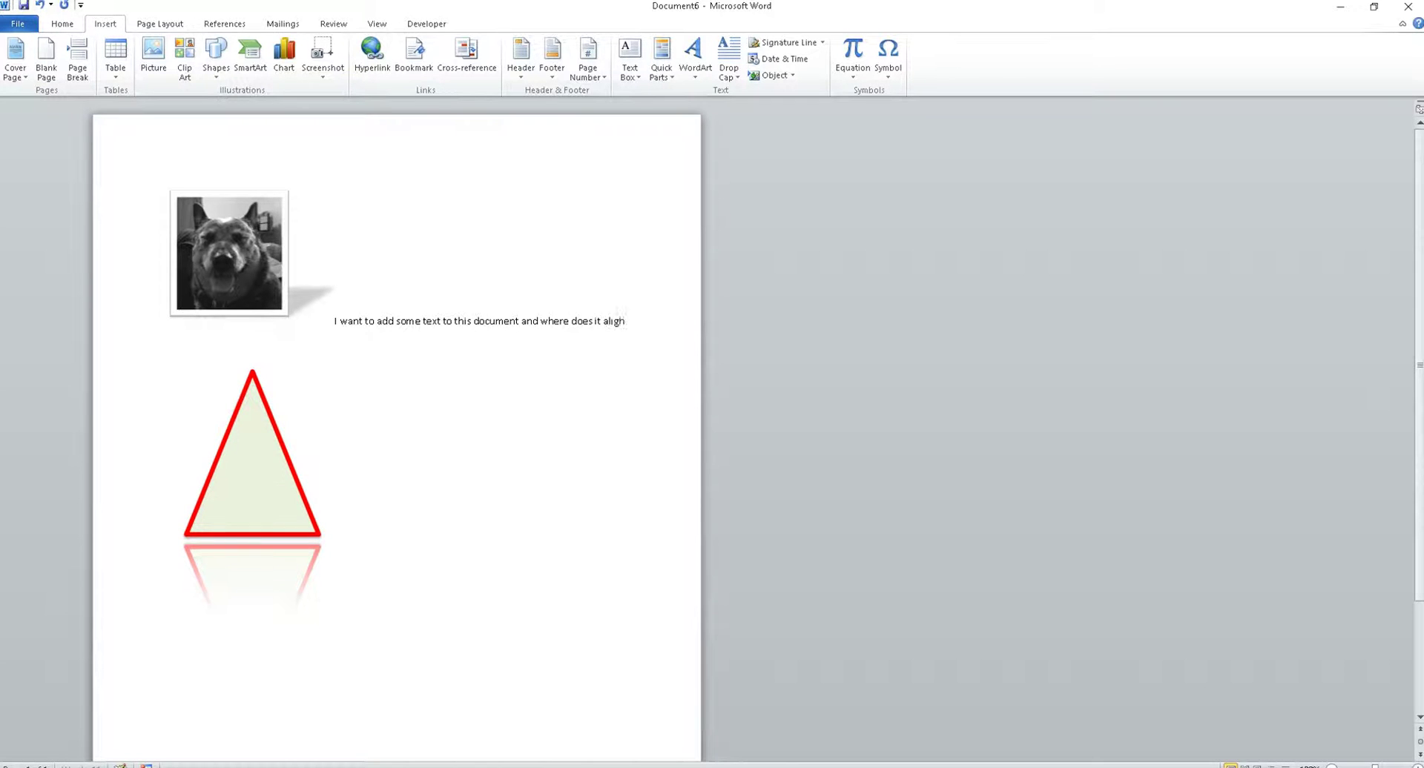
key("BackSpace")
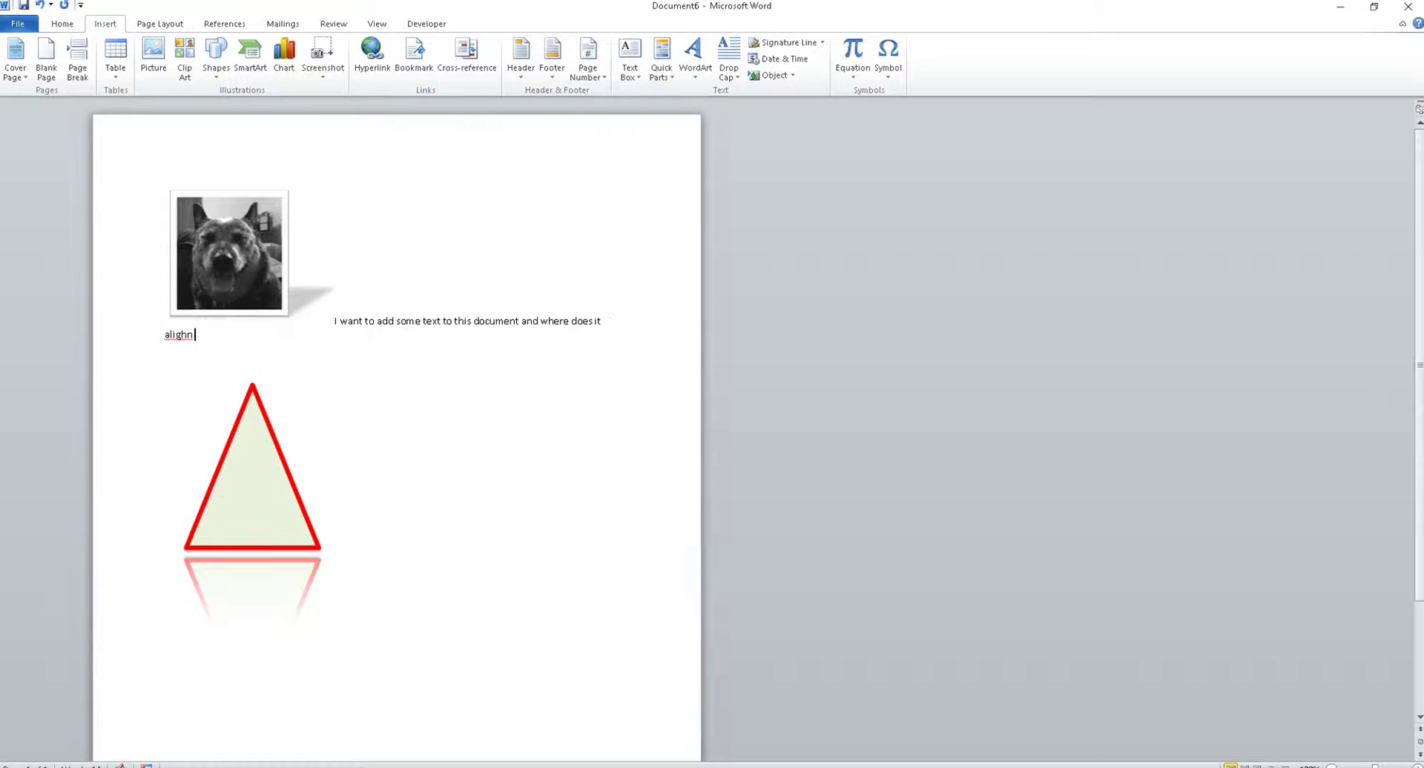
type("n with the pi")
type("cture")
type("s?")
Set the new sentence's font size to 18 pt.
triple_click(332, 335)
left_click(335, 324)
triple_click(334, 321)
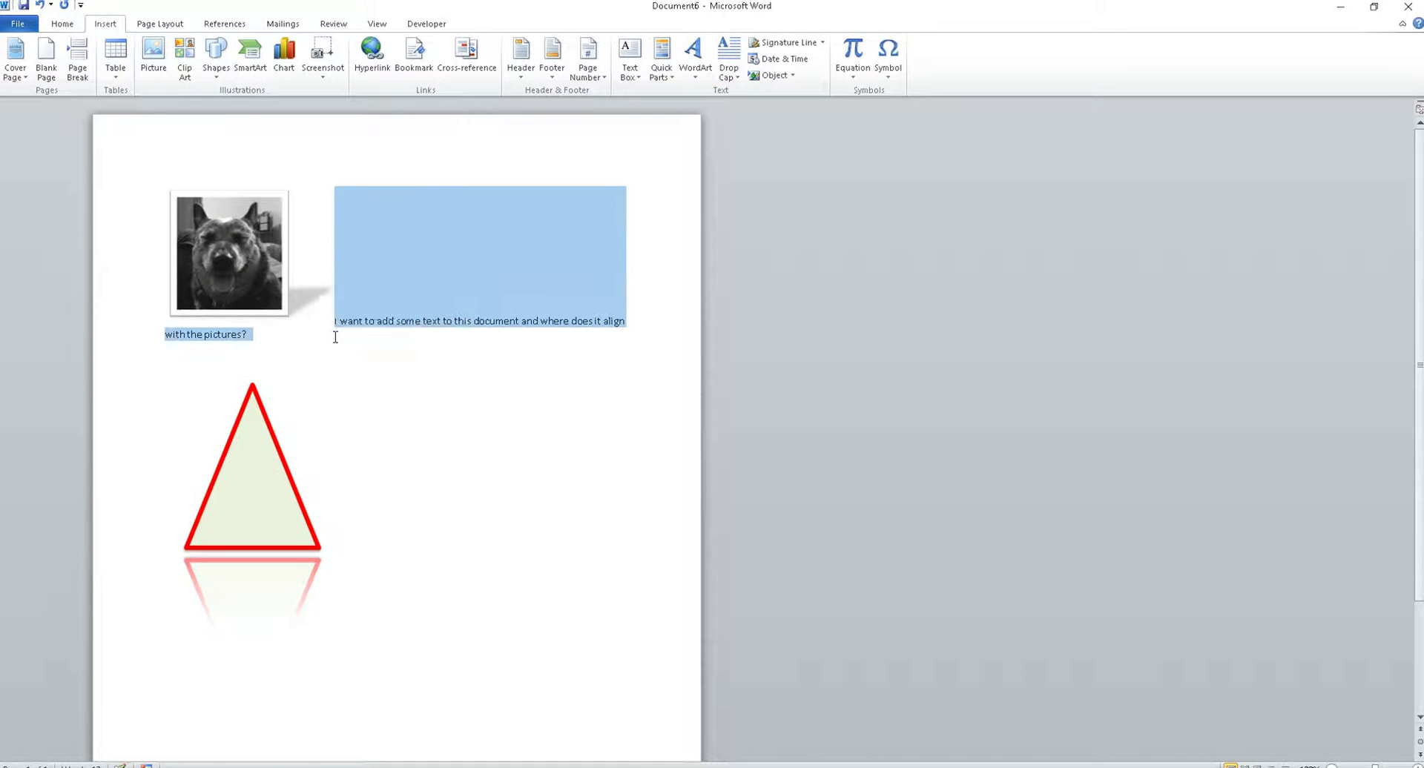
left_click(62, 26)
left_click(212, 49)
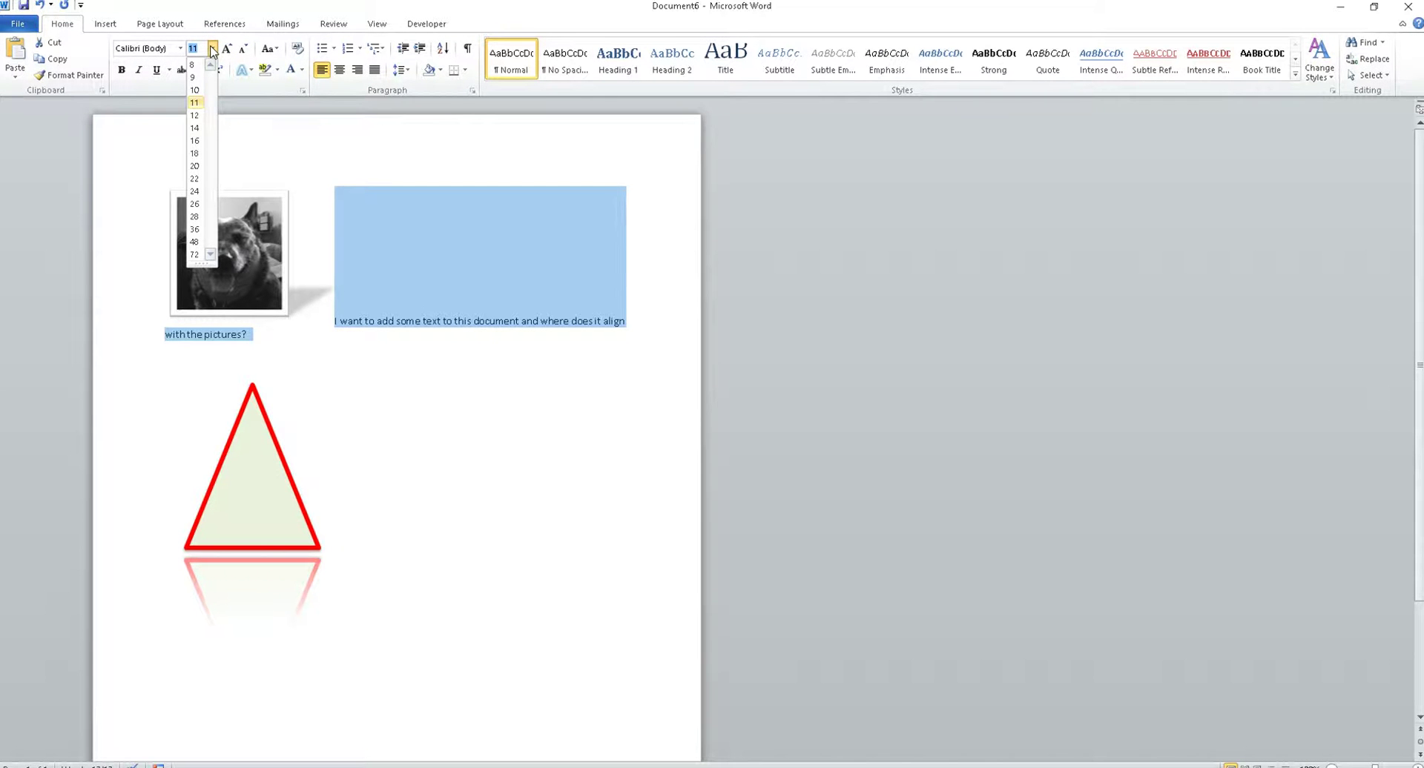
left_click(195, 154)
left_click(565, 353)
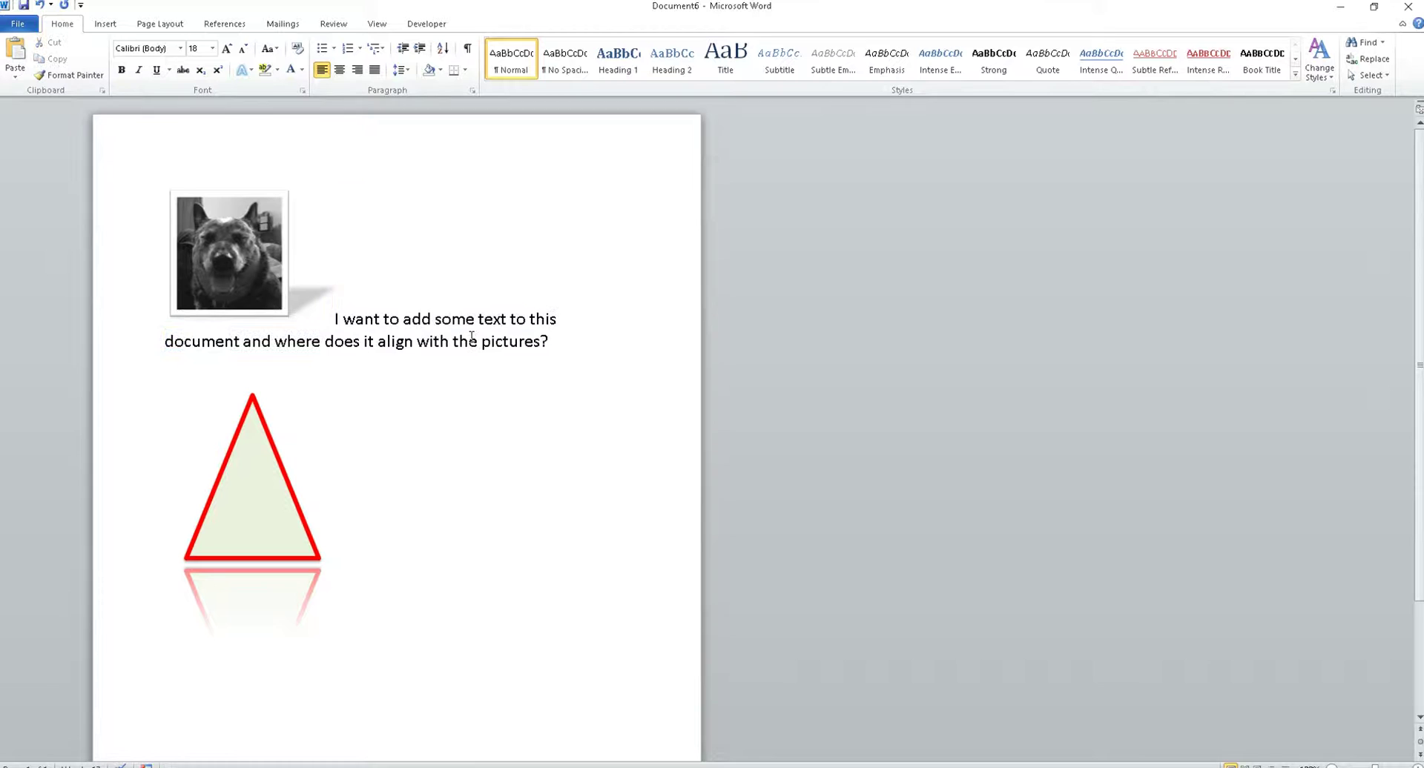
left_click(258, 271)
Set the dog photo's text wrapping to Square so the sentence sits beside it.
right_click(260, 272)
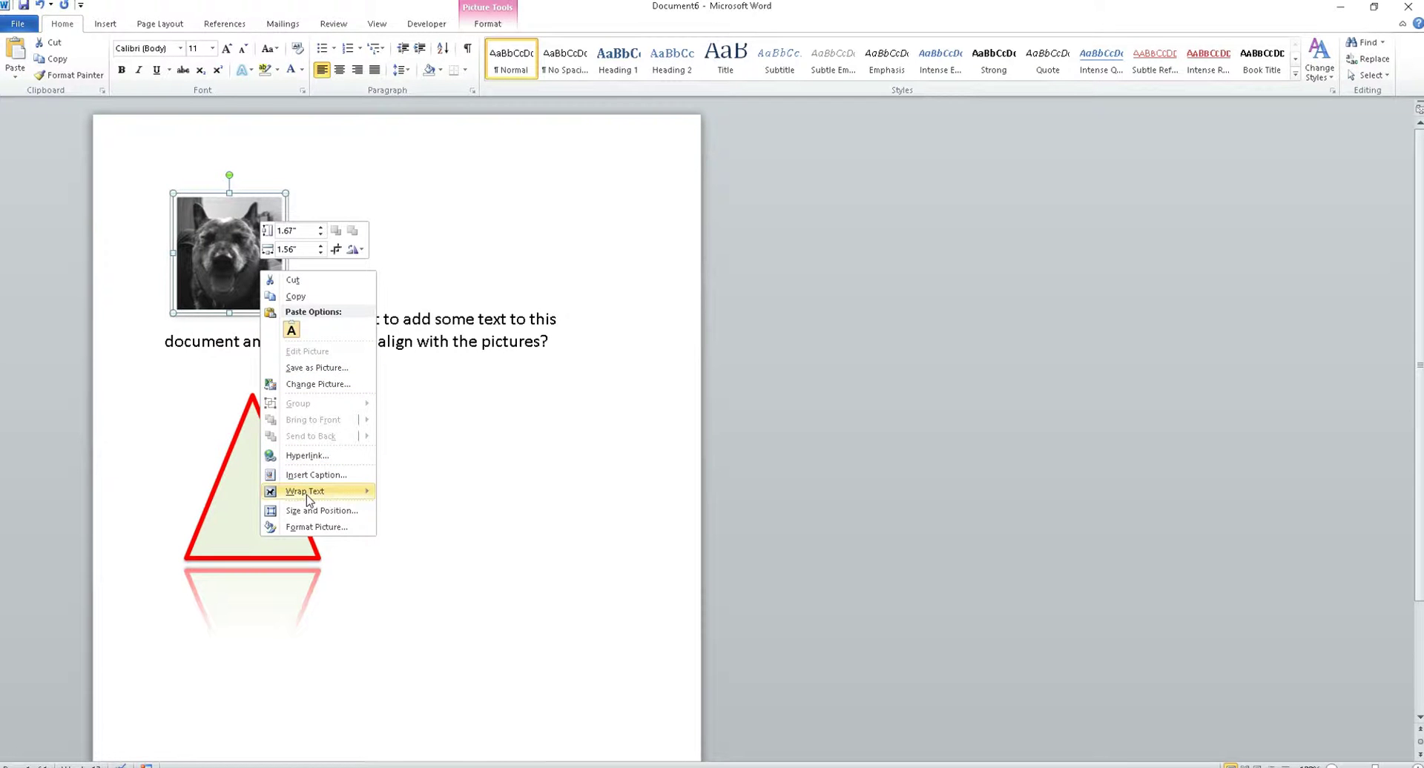
left_click(414, 514)
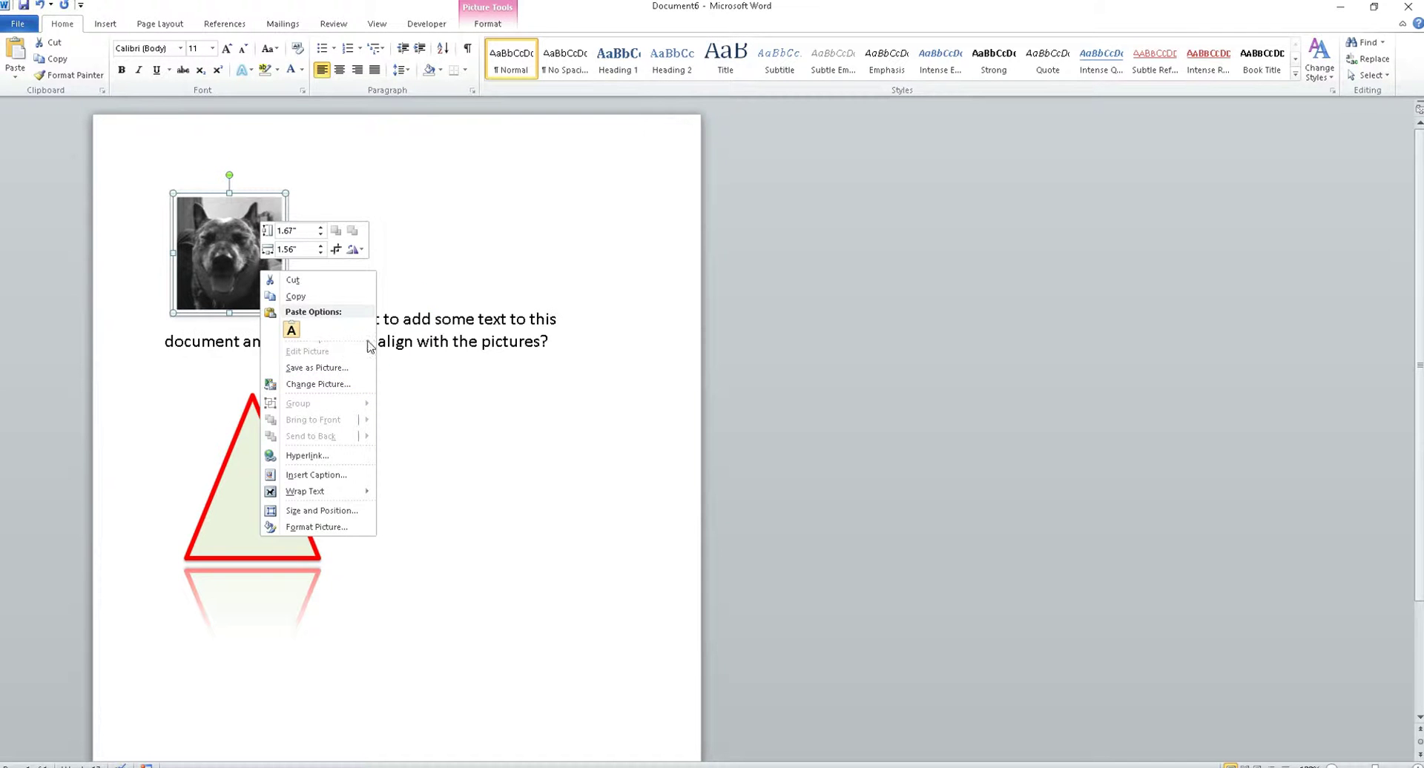
right_click(211, 267)
mouse_move(255, 485)
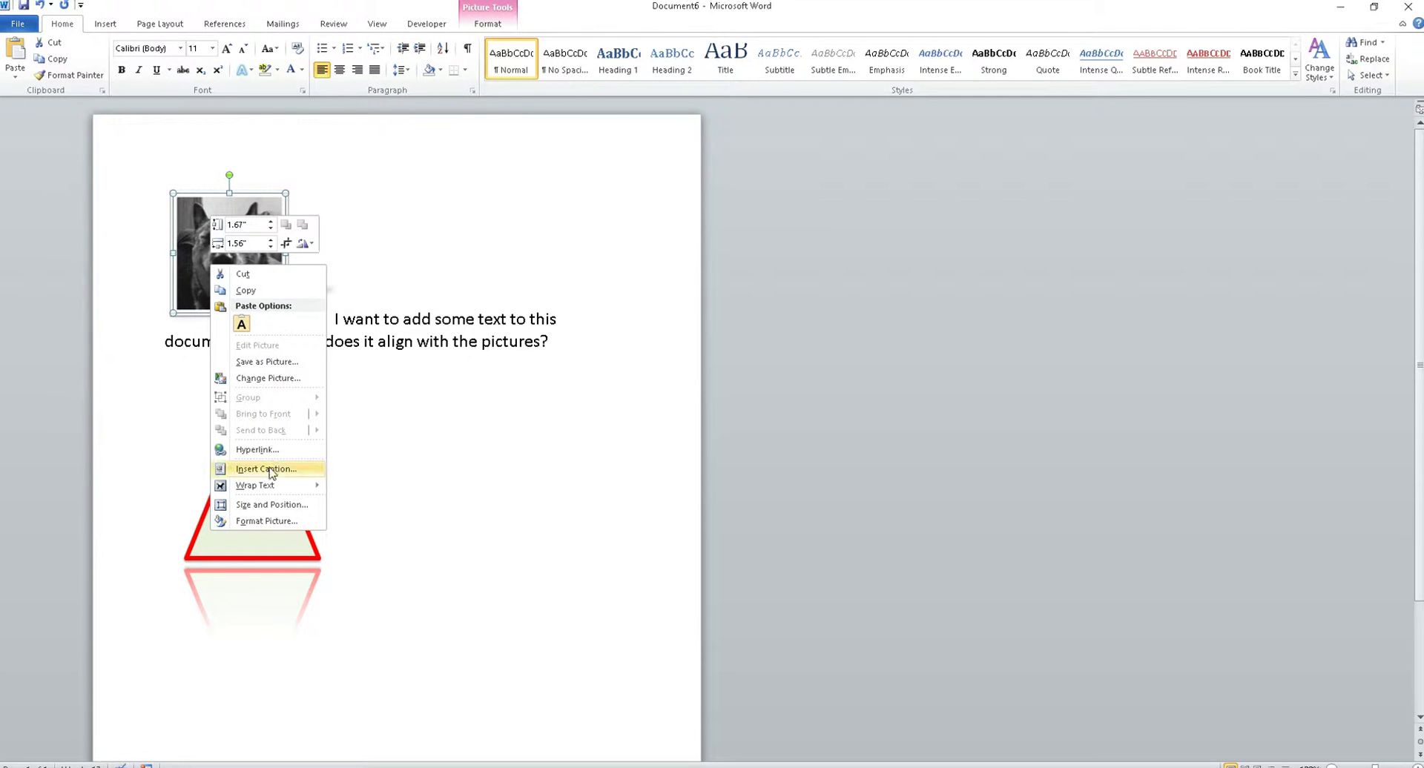
left_click(364, 507)
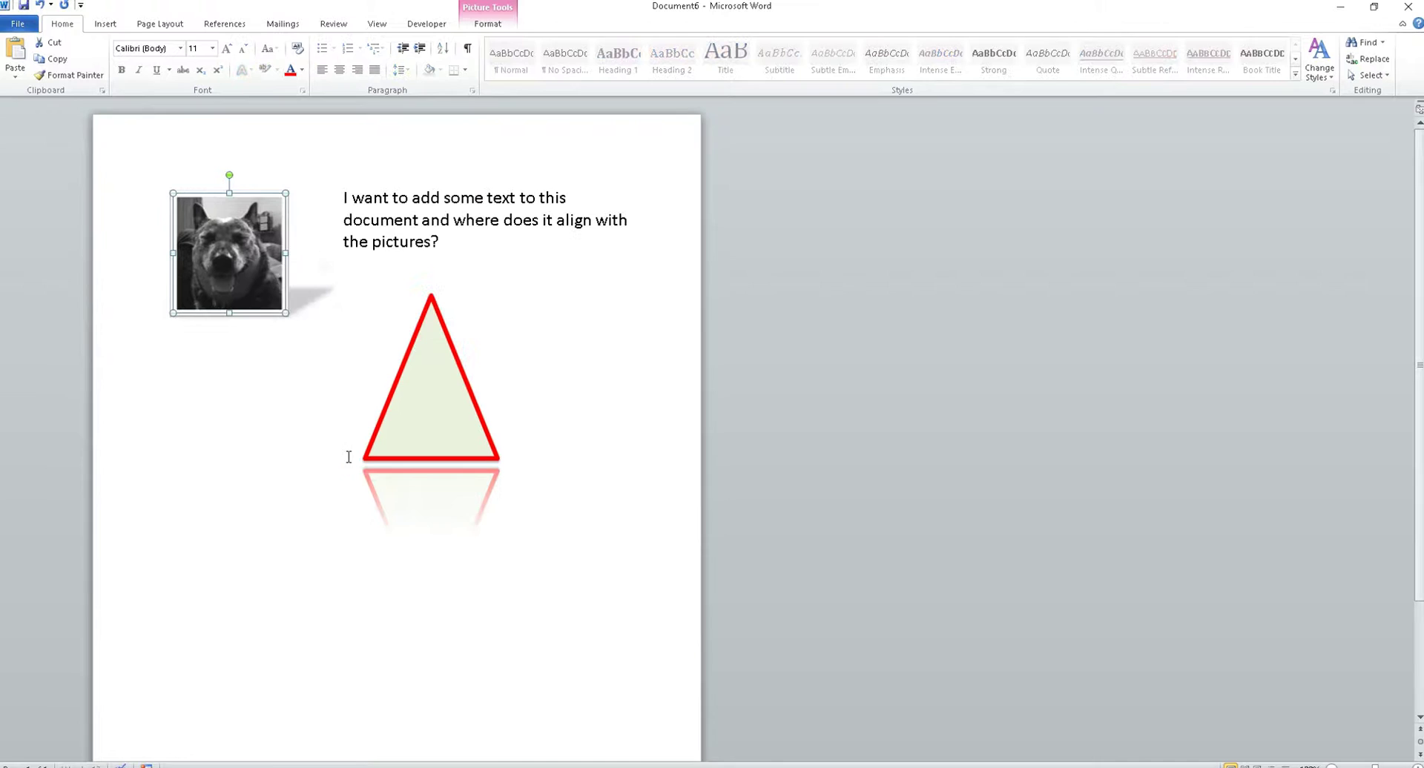
left_click(406, 312)
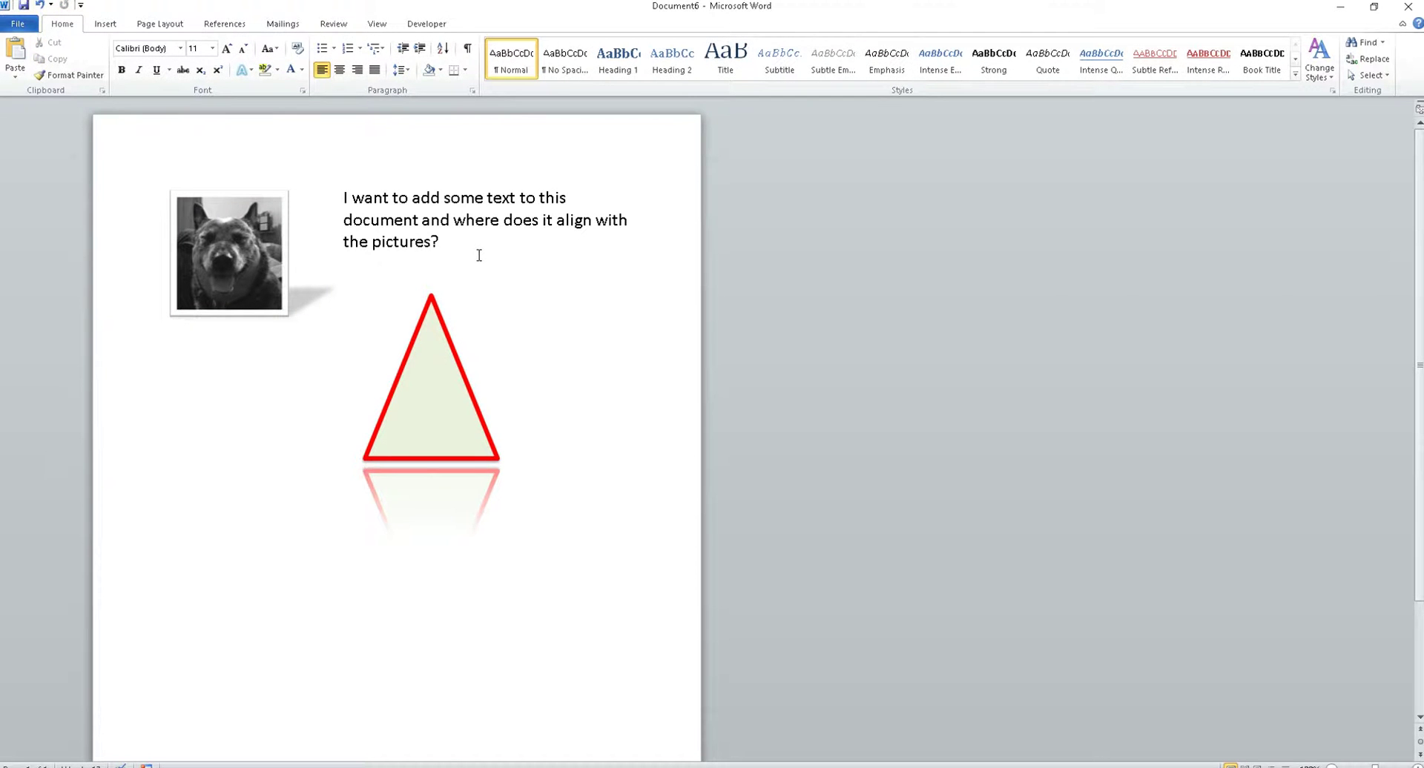
Add empty lines, drag the dog photo mid-paragraph, and set its wrapping to Tight.
key("Return")
key("Return")
key("Return")
key("Return")
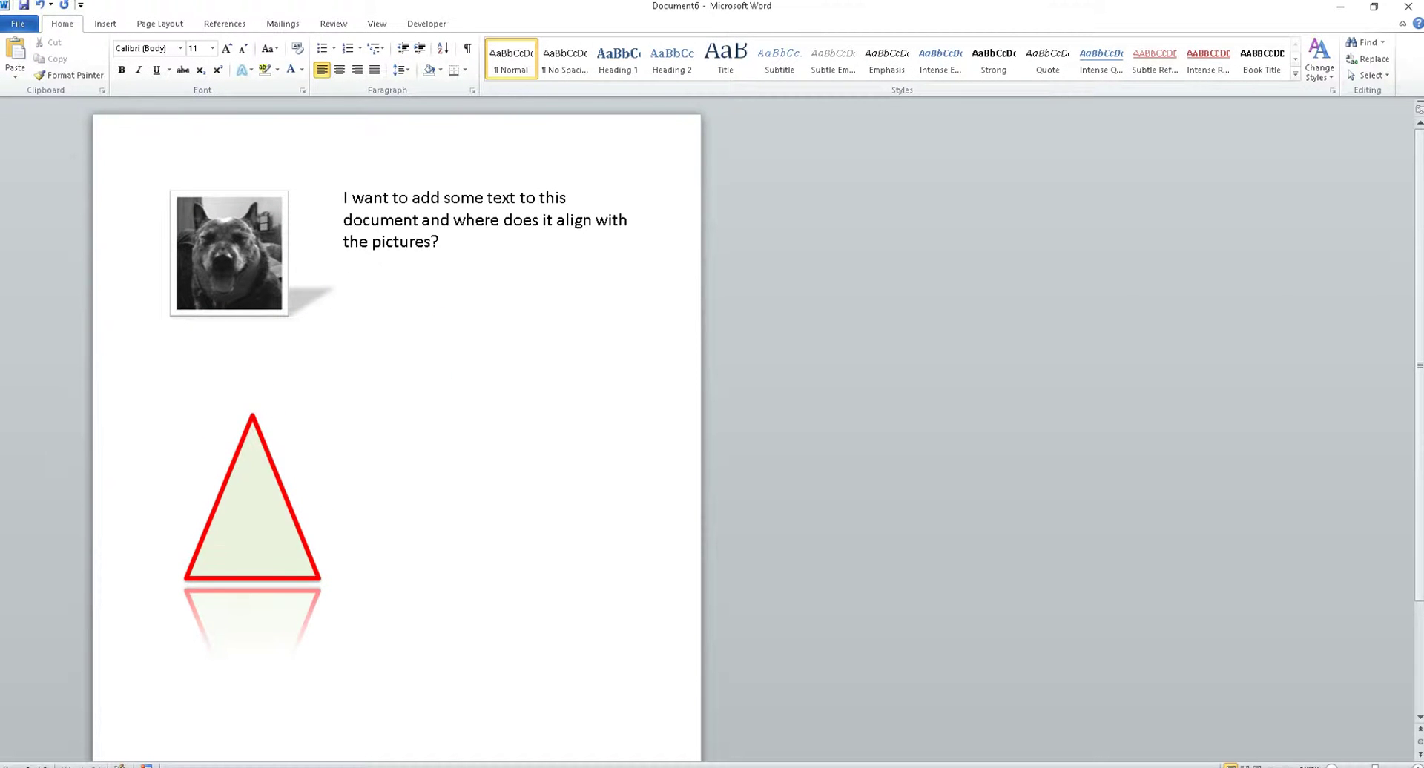
left_click_drag(257, 230, 443, 215)
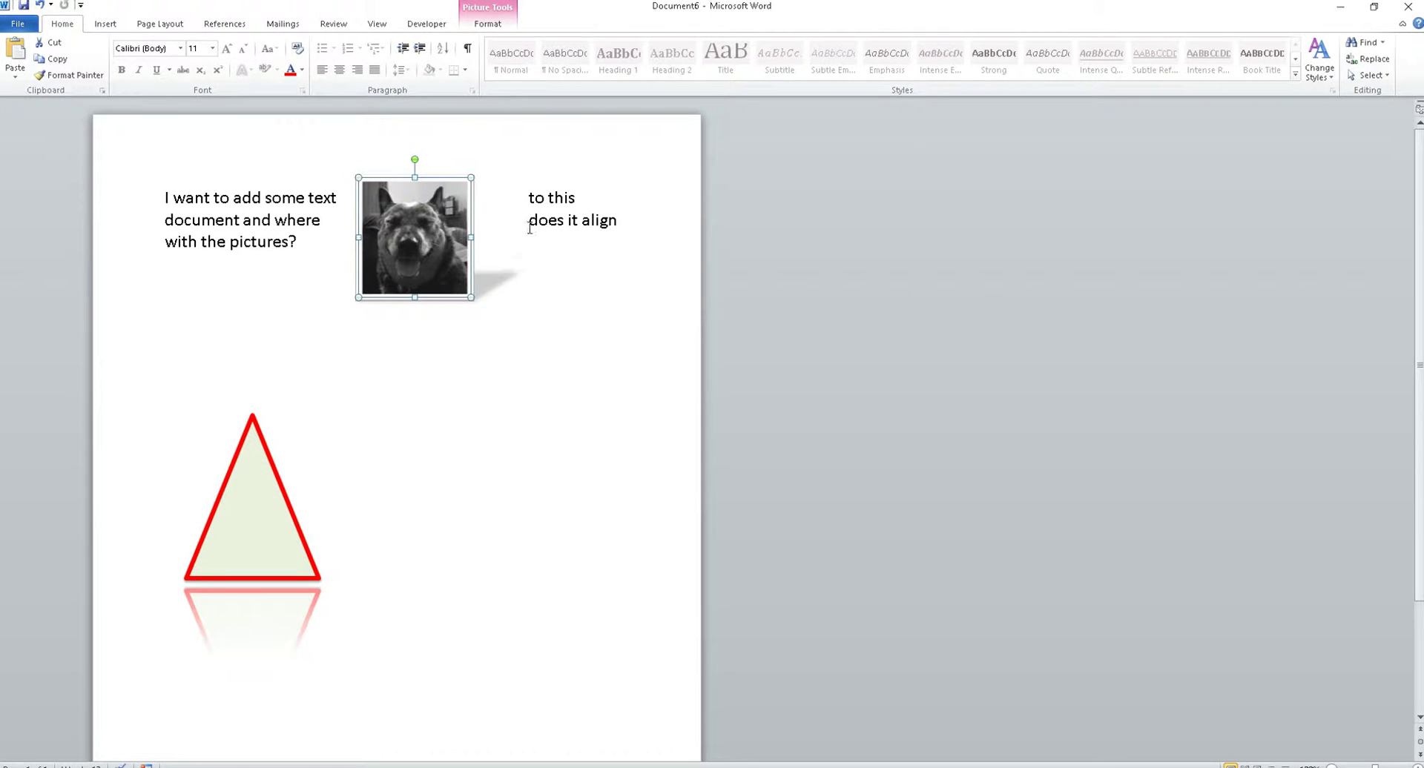
right_click(405, 256)
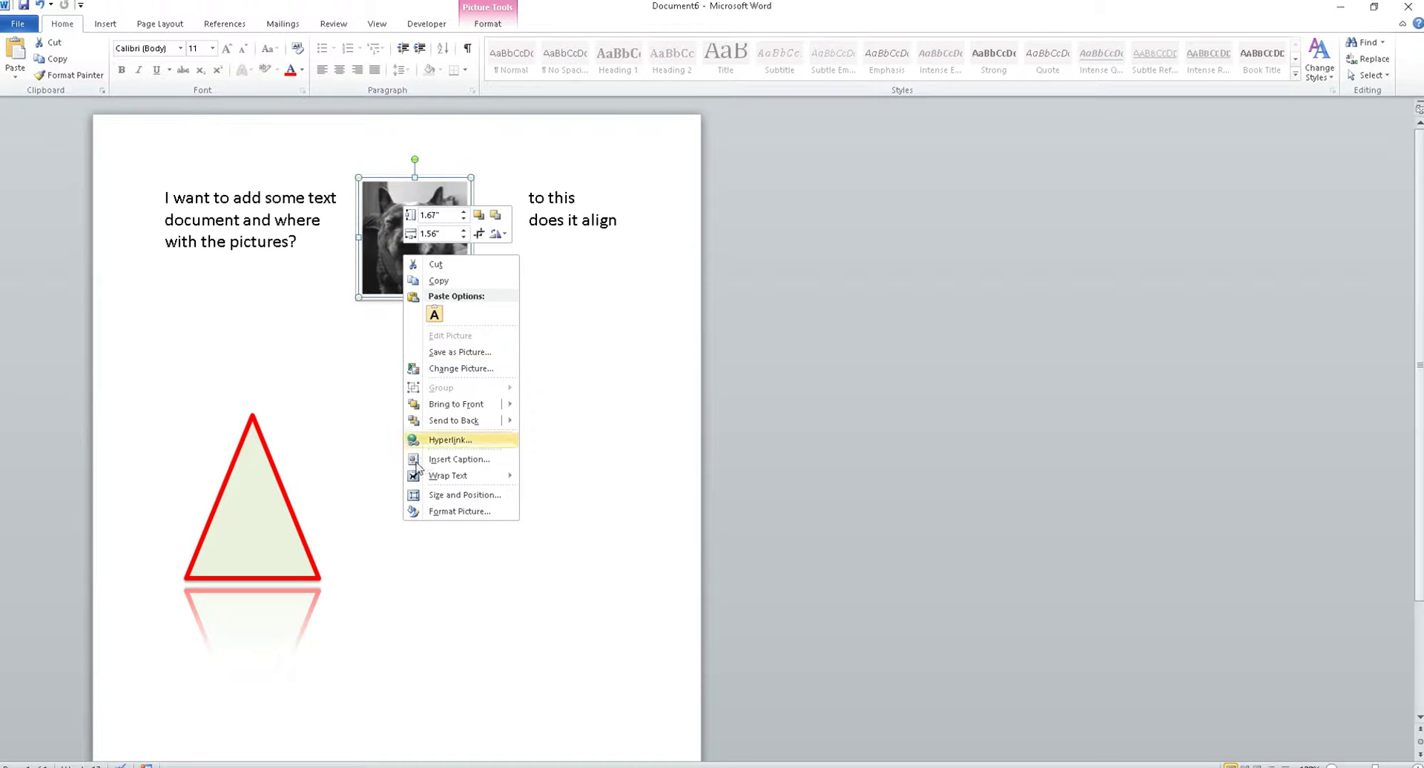
mouse_move(558, 534)
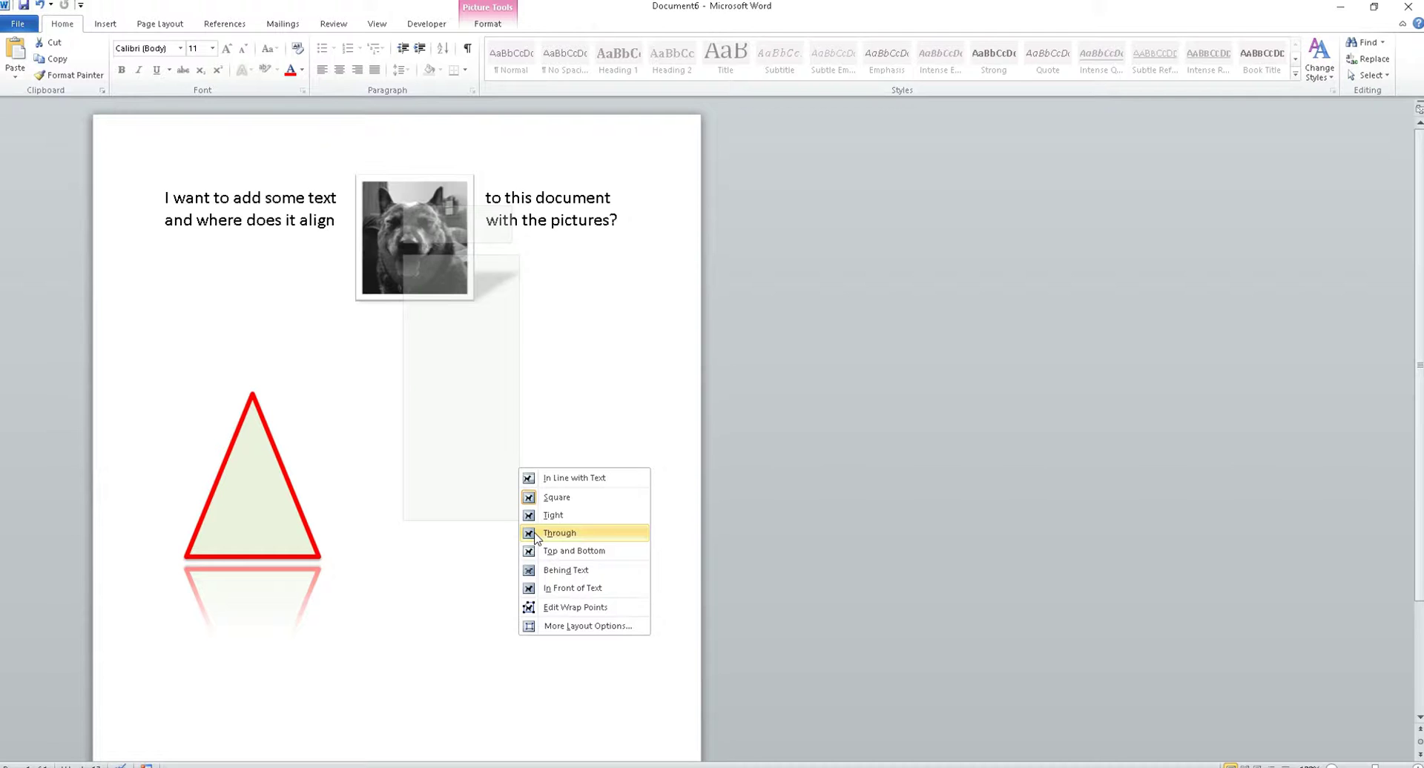
left_click(540, 519)
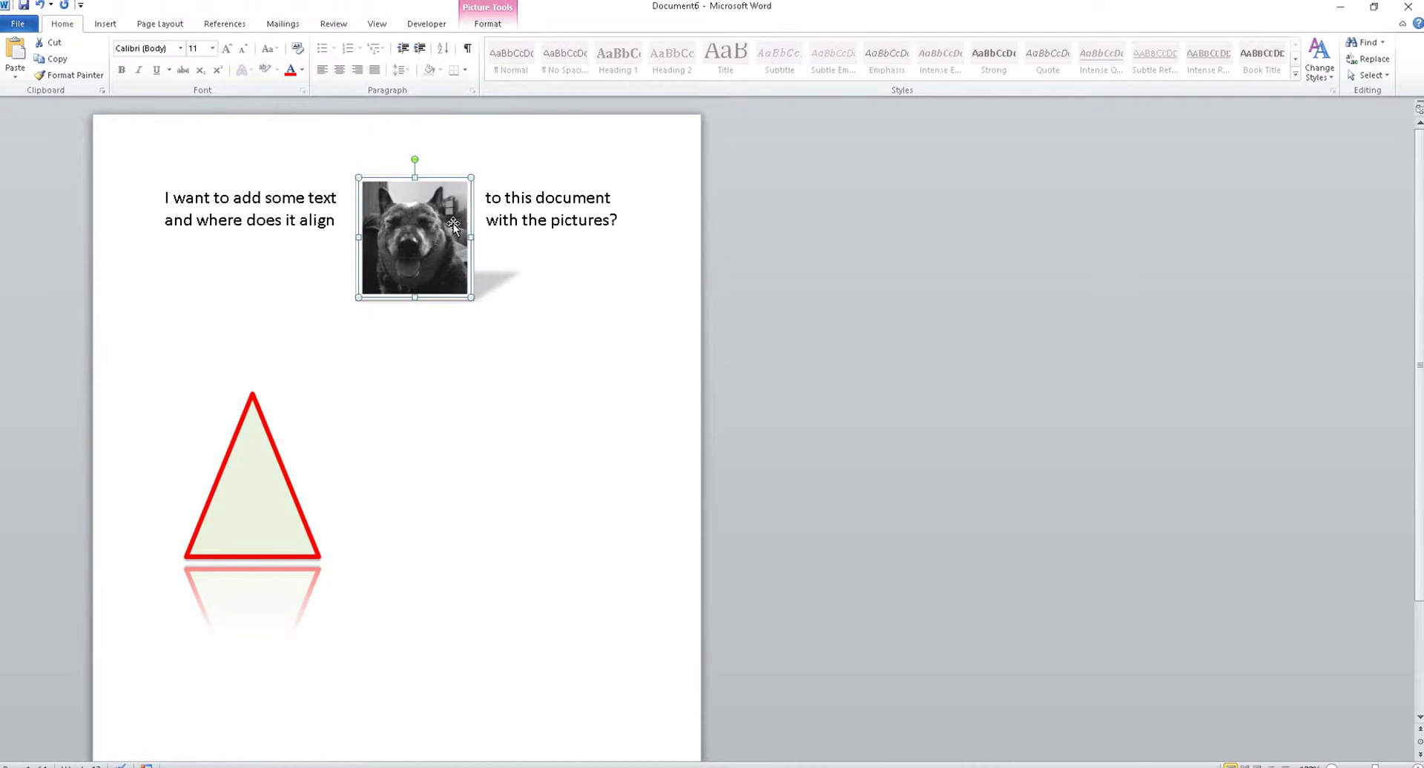
left_click(241, 197)
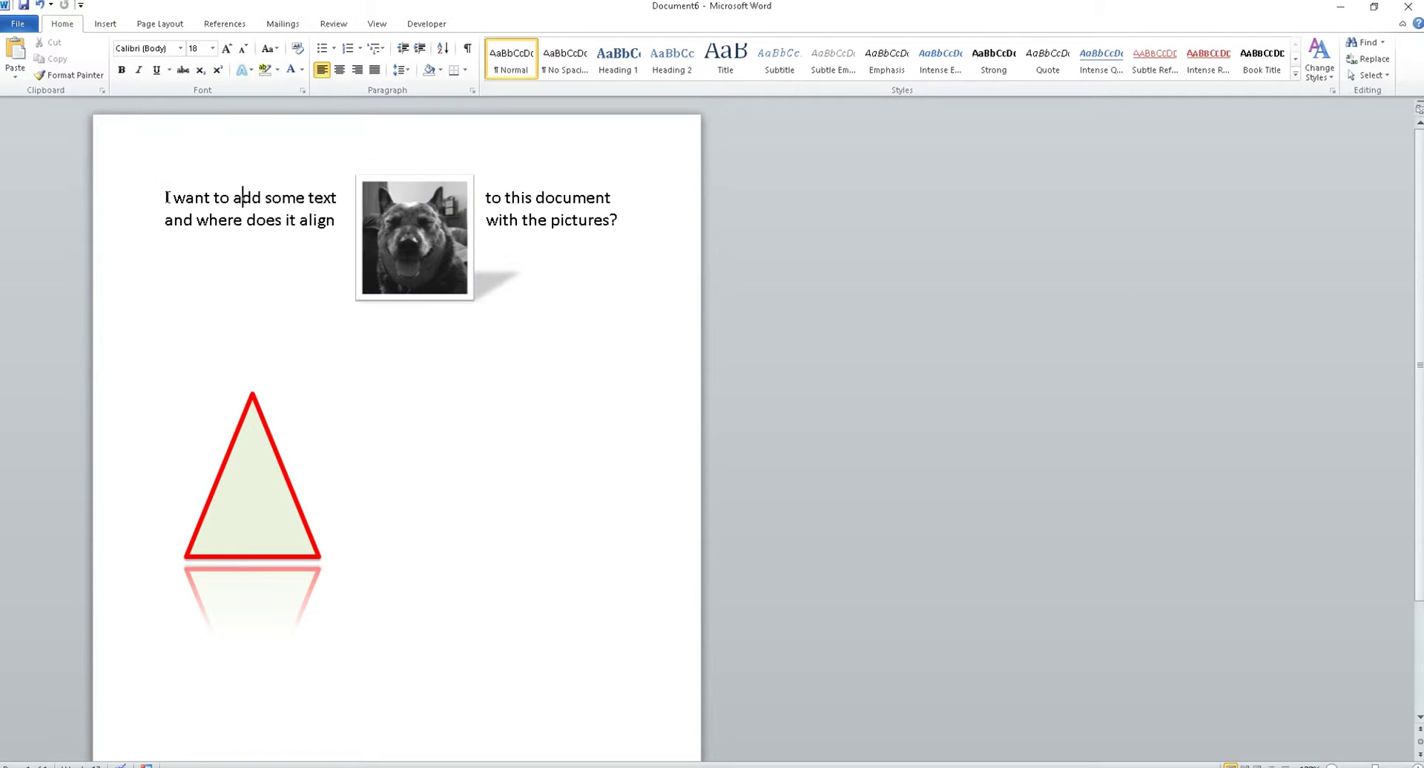
Copy the paragraph and paste a second copy on the empty line beside the triangle.
mouse_move(167, 197)
left_mouse_down()
mouse_move(181, 219)
mouse_move(621, 232)
left_mouse_up()
key("ctrl+c")
left_click(622, 232)
left_click_drag(165, 197, 607, 230)
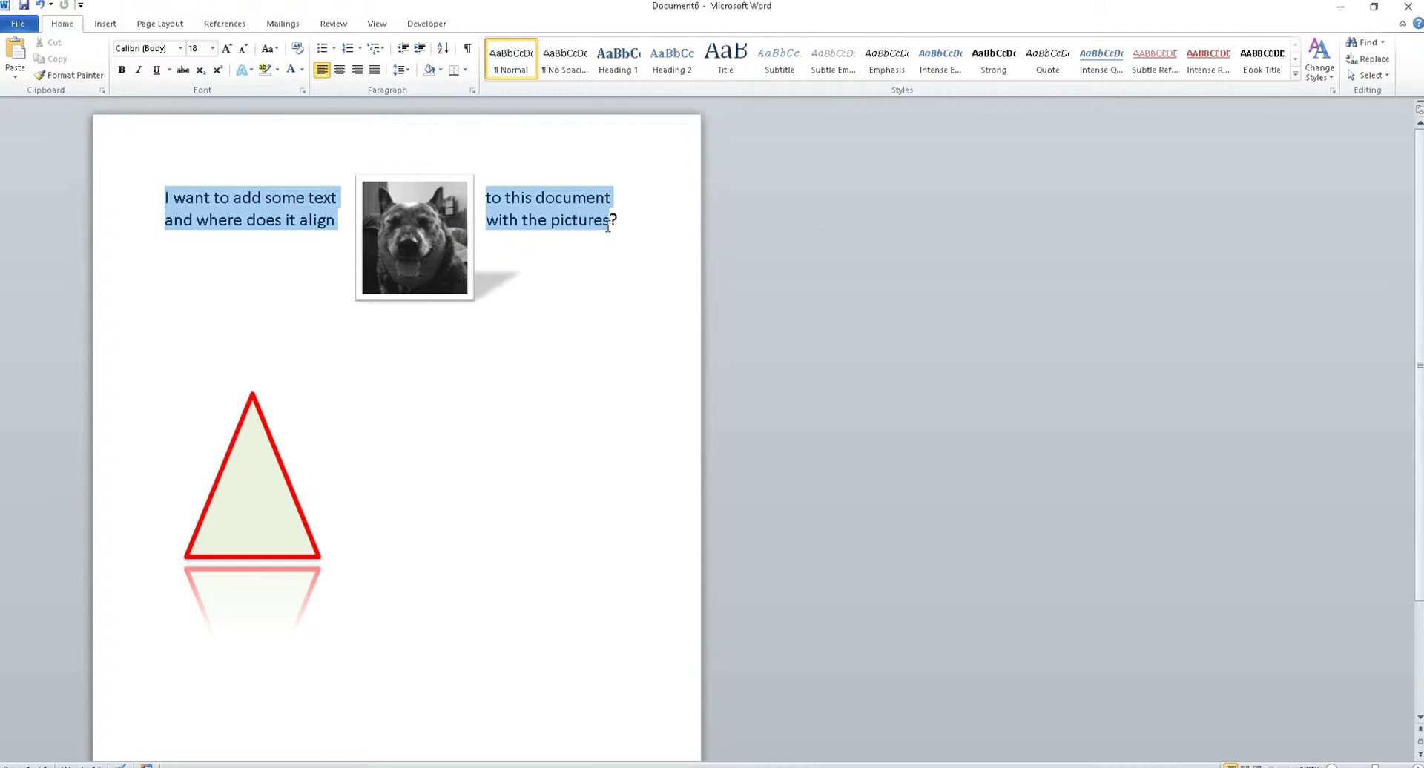
left_click(168, 461)
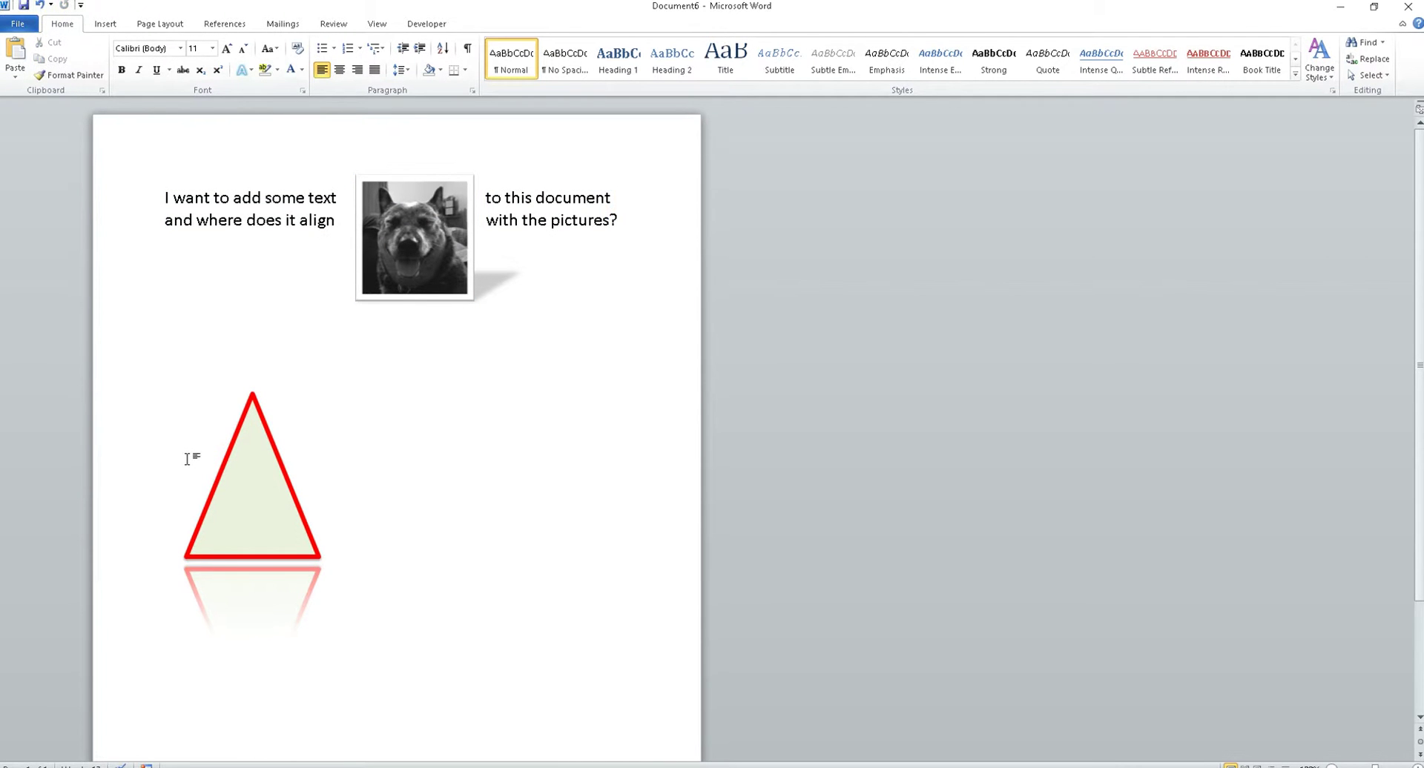
key("ctrl+v")
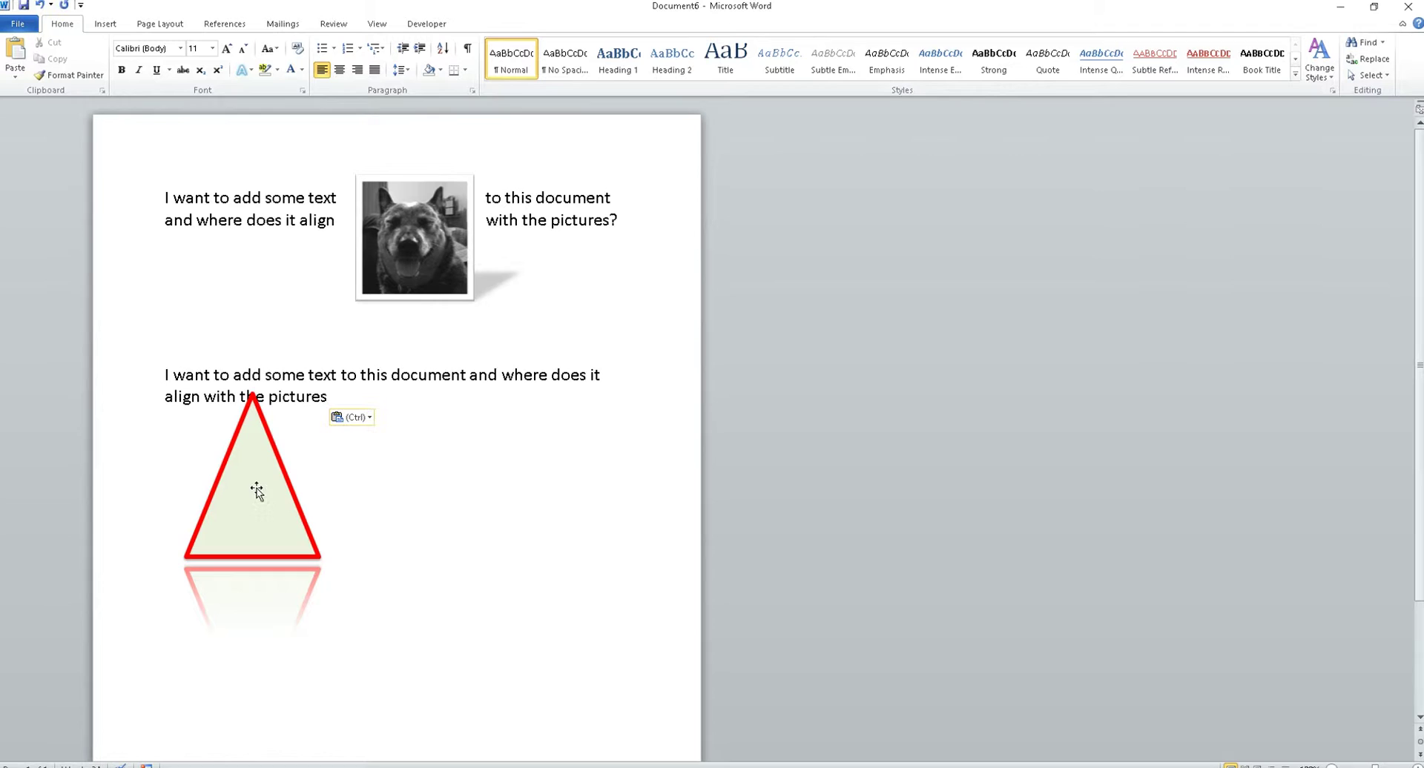
Move the triangle into the middle of the pasted text and set its wrapping to Tight.
left_click_drag(257, 490, 326, 450)
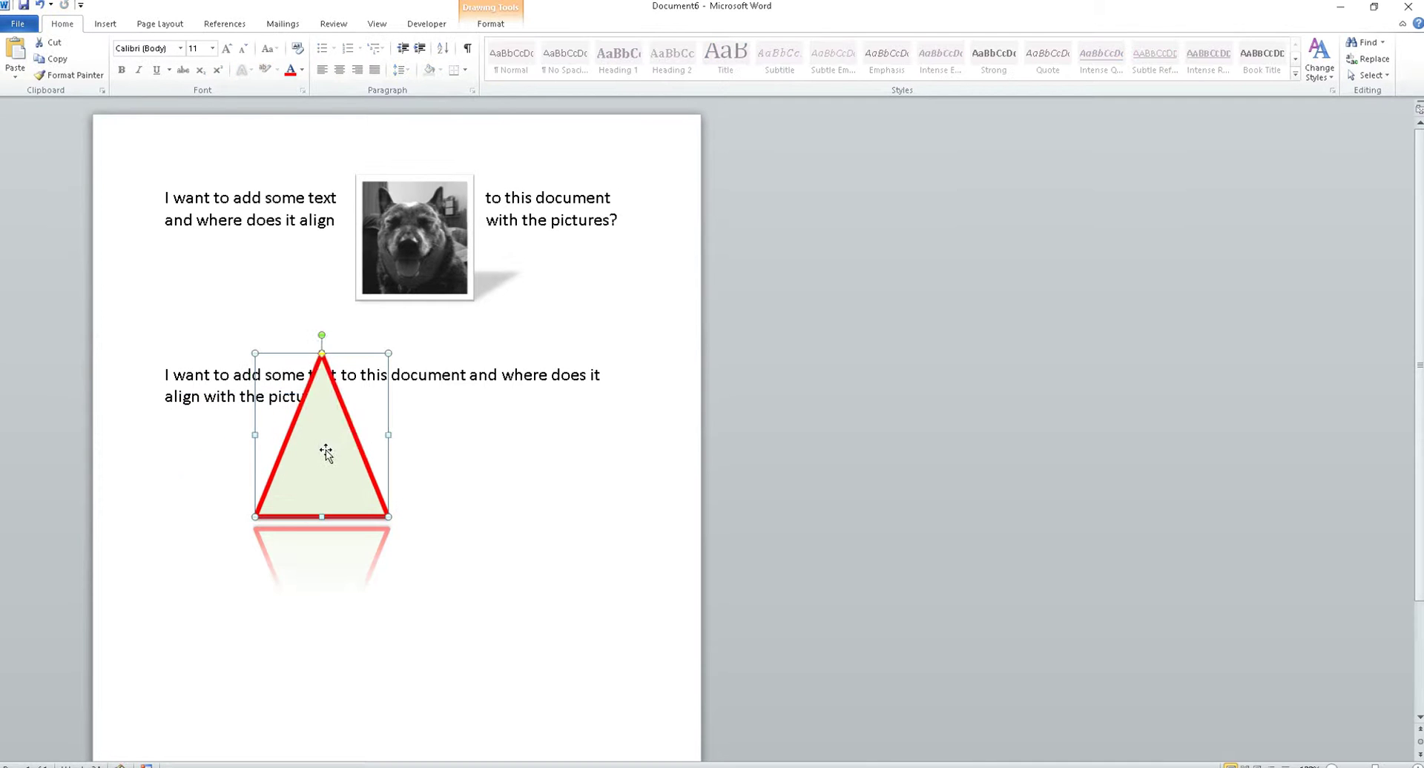
right_click(314, 394)
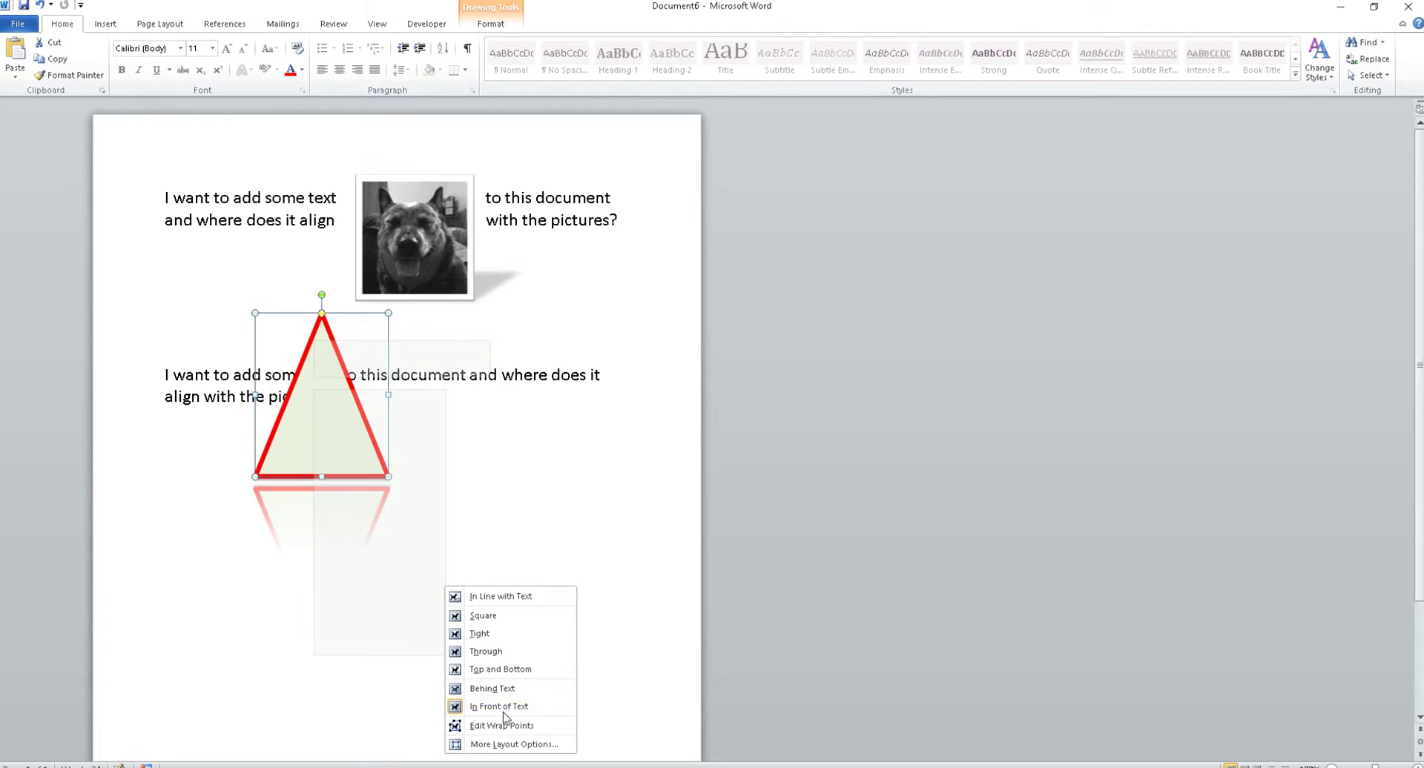
left_click(497, 636)
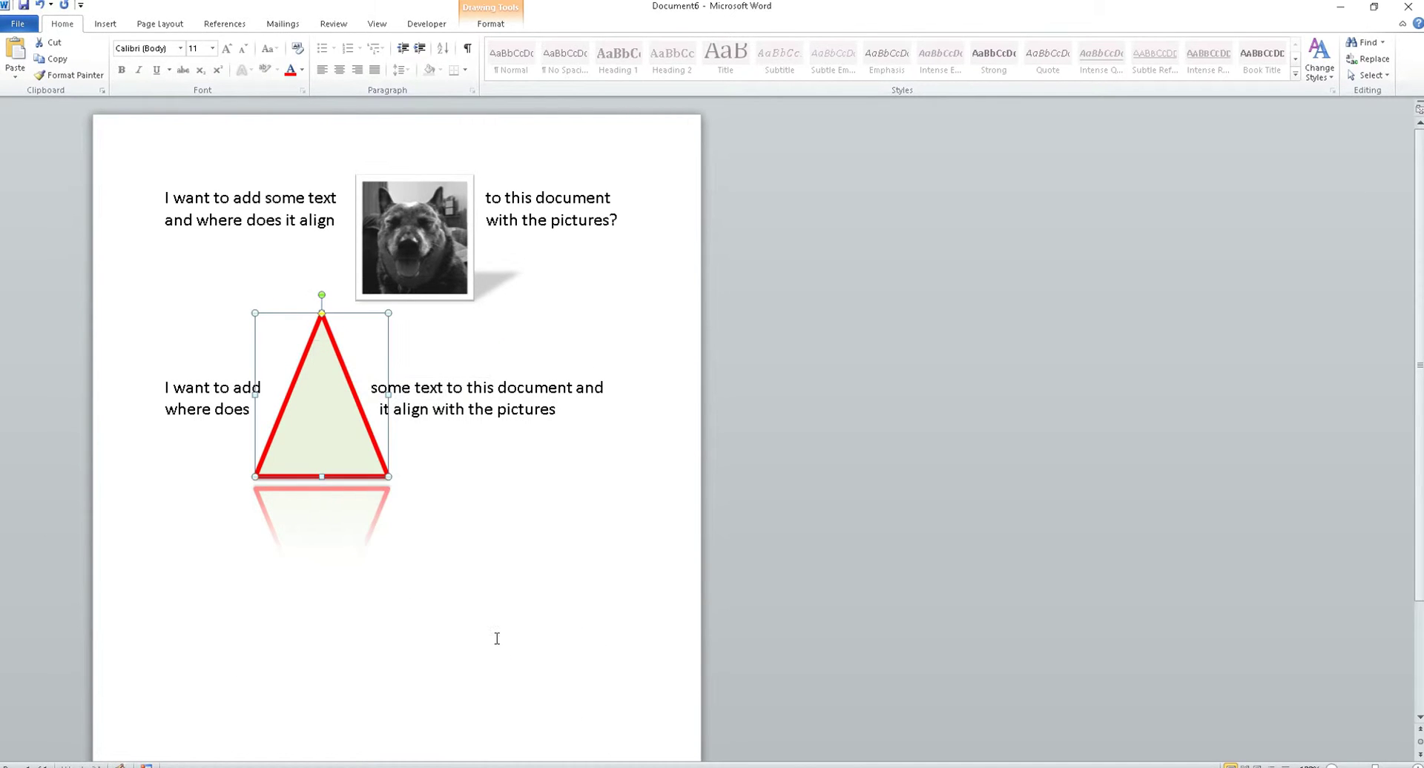
left_click(234, 408)
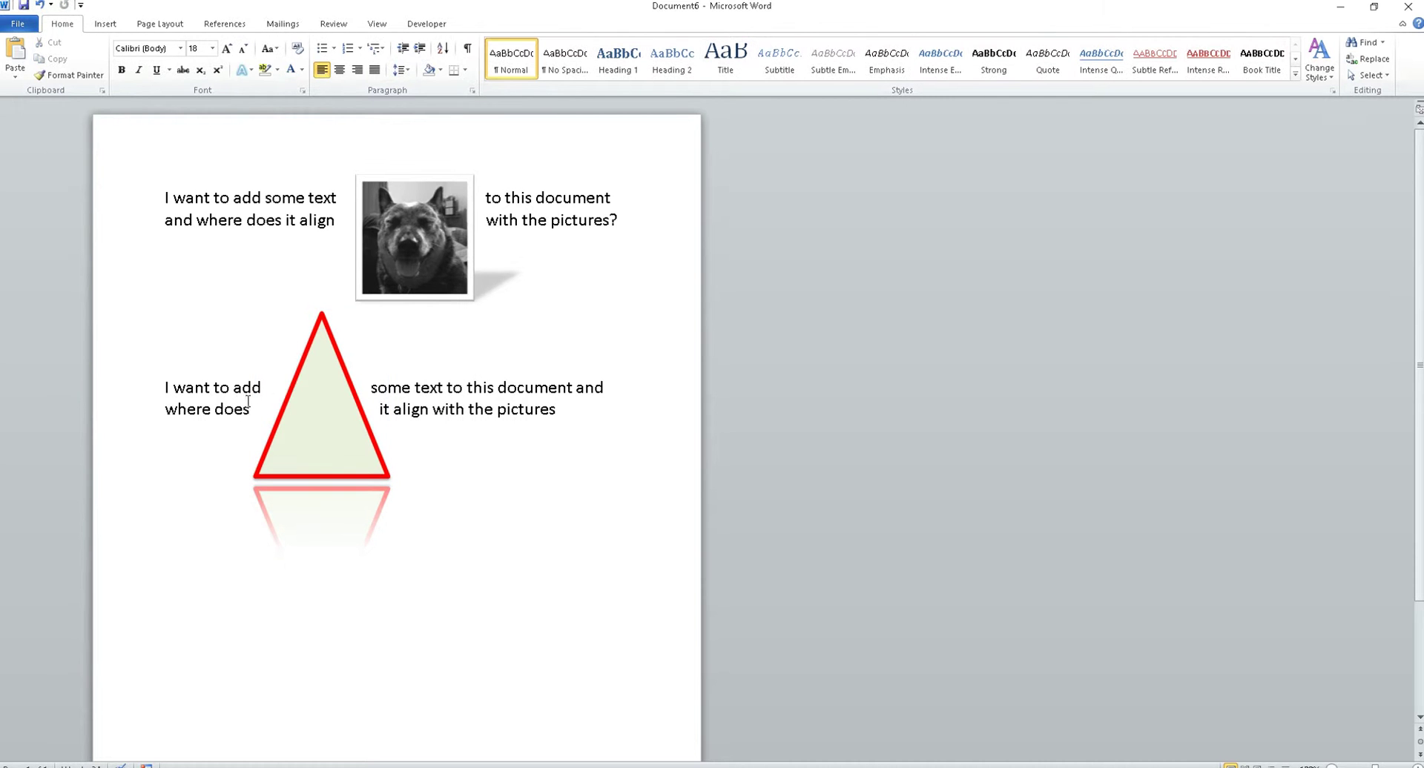